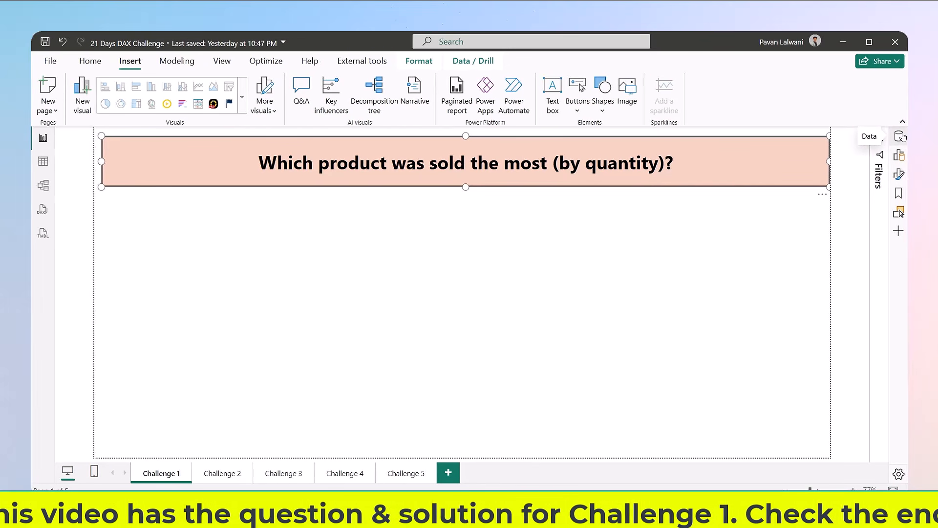
# Switch to the Challenge Dataset.xlsx workbook in Excel and examine the columns of the Products sheet
pyautogui.moveTo(634, 509)
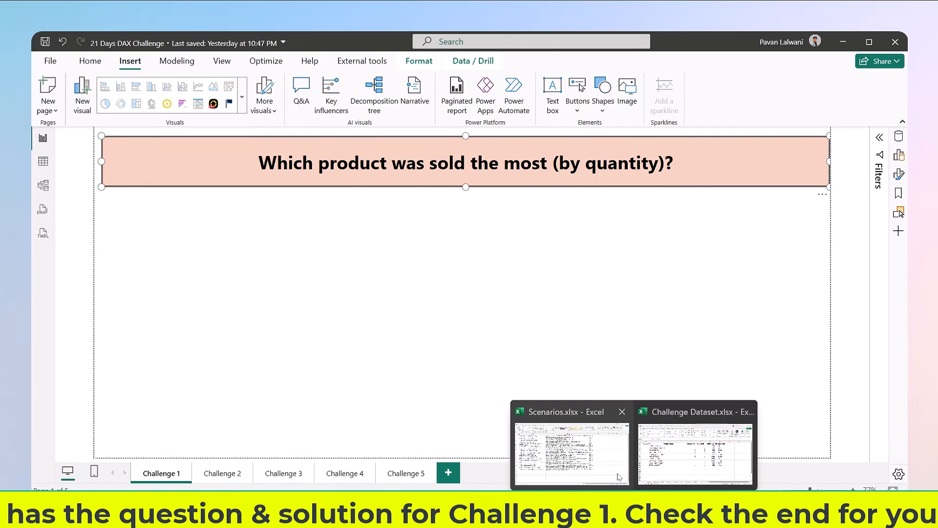
pyautogui.click(697, 445)
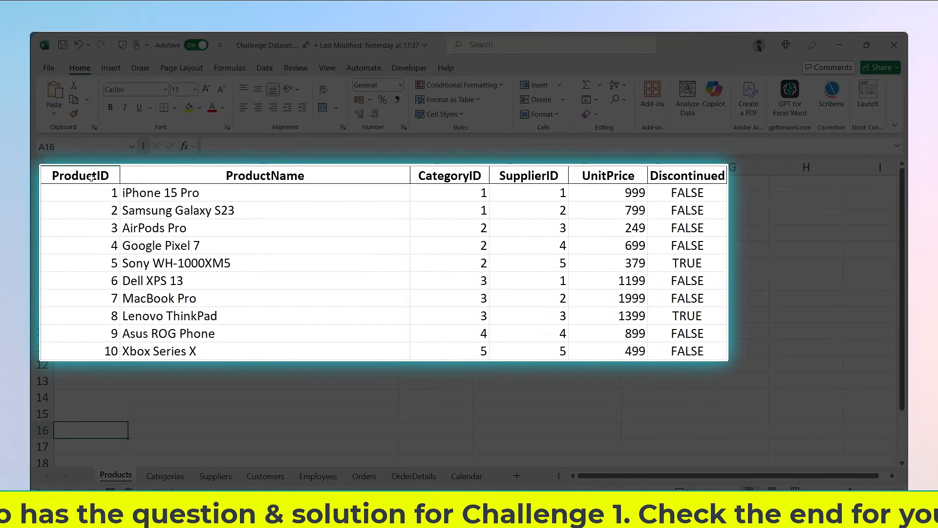
pyautogui.moveTo(98, 186); pyautogui.dragTo(686, 350)
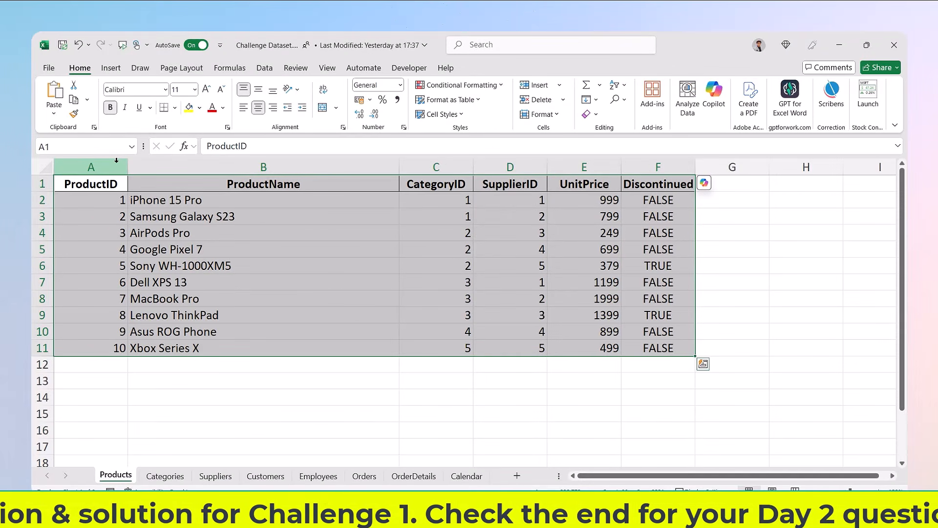
pyautogui.click(117, 162)
pyautogui.click(264, 167)
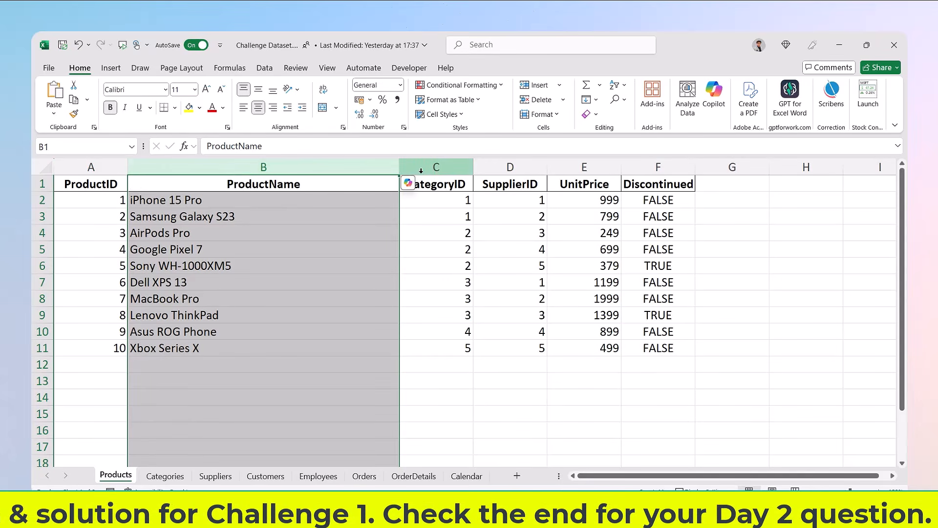
pyautogui.moveTo(421, 170); pyautogui.dragTo(684, 168)
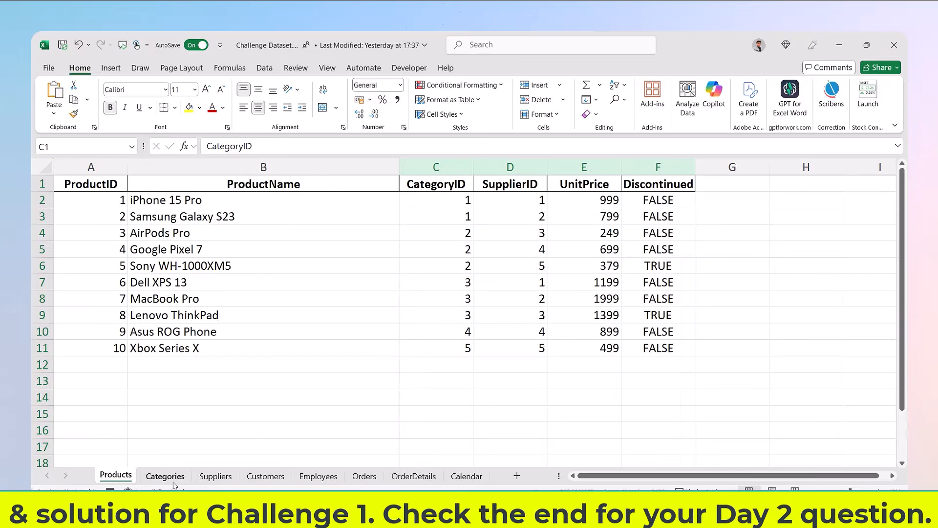
# Fit column B to its contents on the Categories and Suppliers sheets and examine the supplier ID and company name columns
pyautogui.click(166, 476)
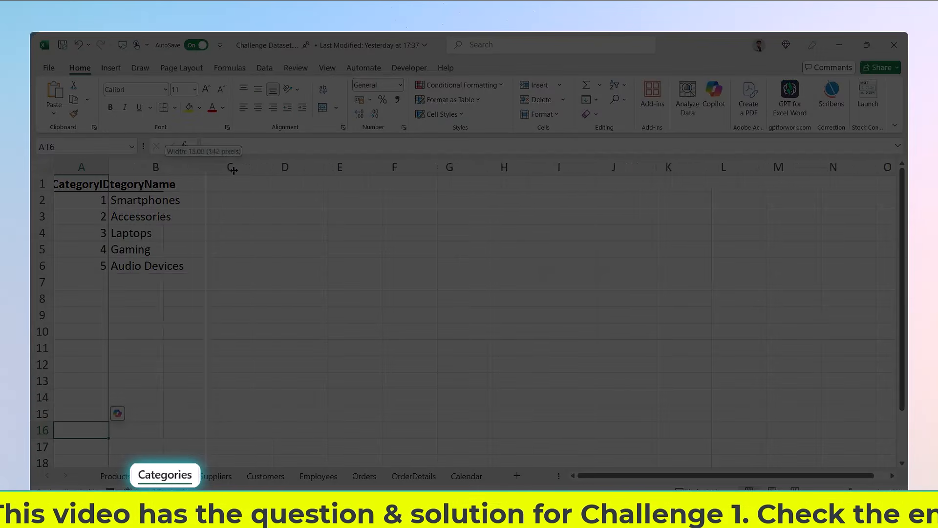
pyautogui.doubleClick(163, 169)
pyautogui.click(215, 476)
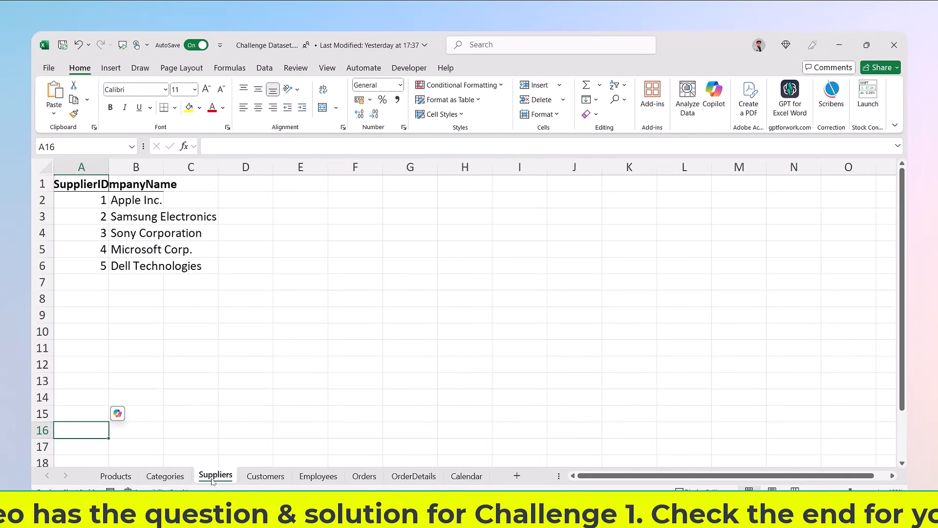
pyautogui.doubleClick(162, 168)
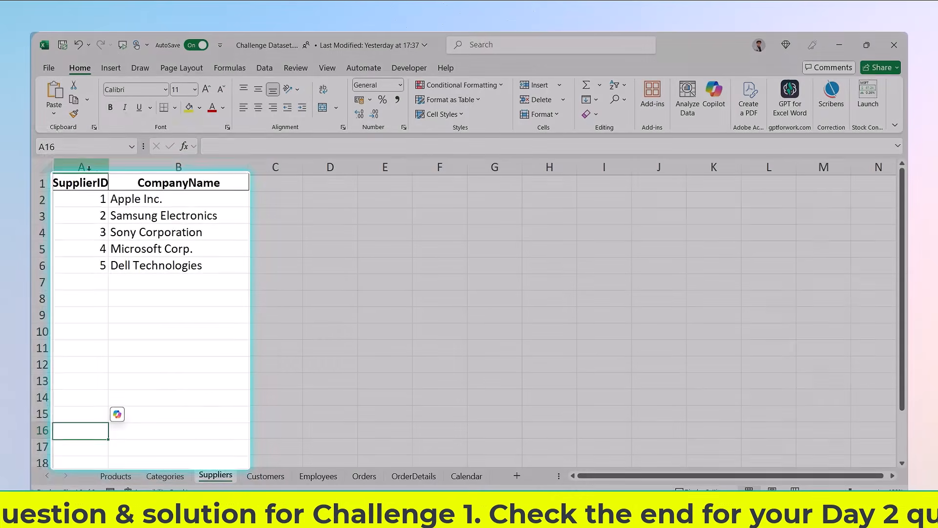
pyautogui.click(84, 168)
pyautogui.click(173, 168)
# Examine the data on the Customers, Employees, Orders, OrderDetails and Calendar sheets
pyautogui.click(259, 477)
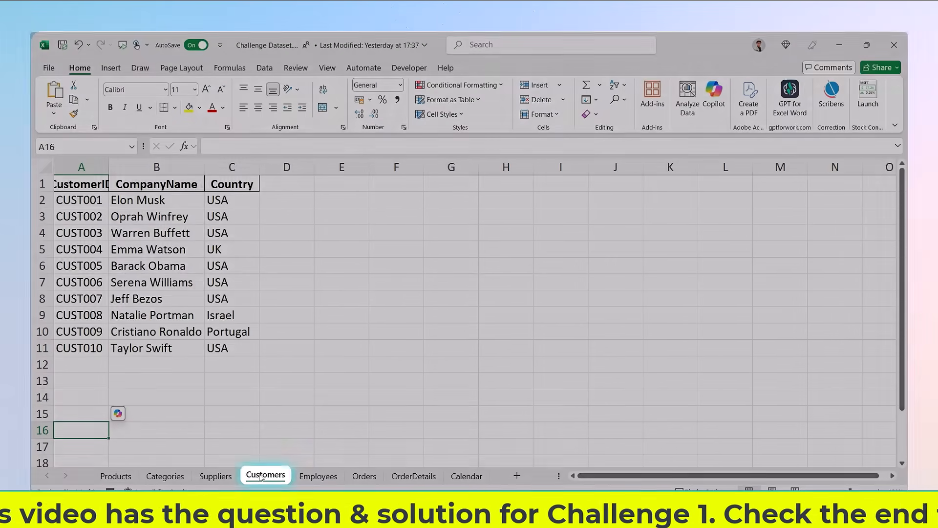
pyautogui.click(309, 477)
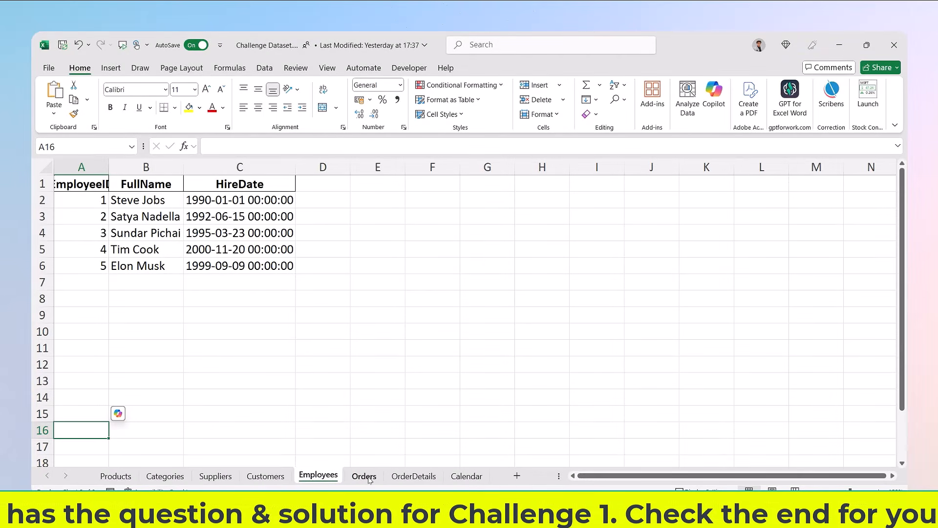
pyautogui.click(364, 476)
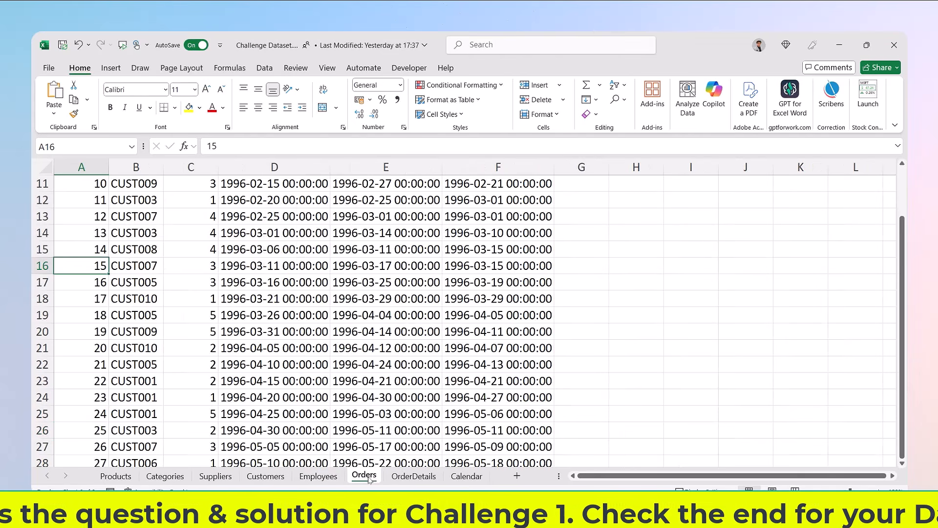
pyautogui.scroll(3, 213, 321)
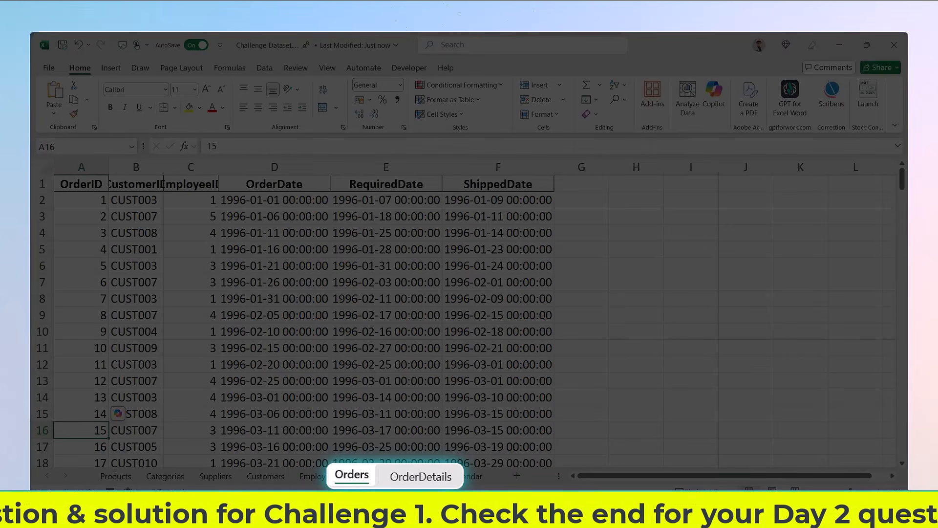
pyautogui.click(419, 477)
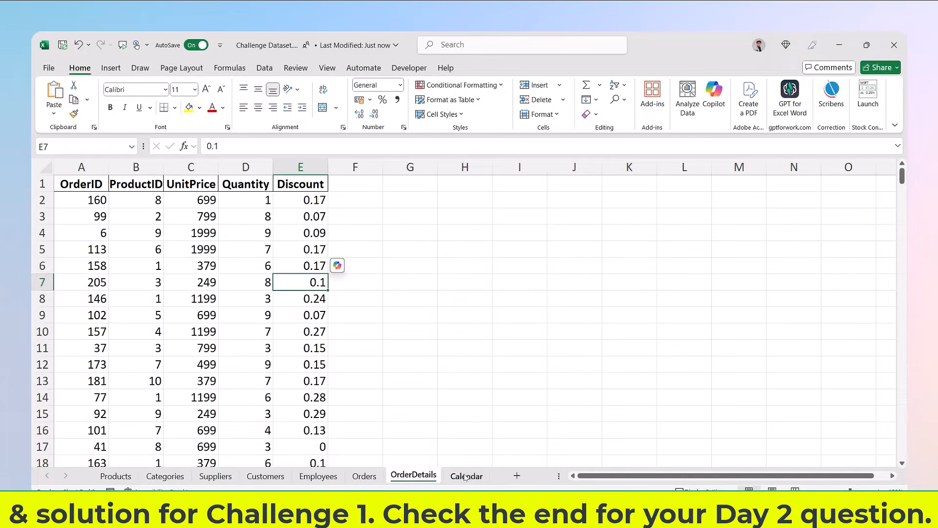
pyautogui.click(467, 476)
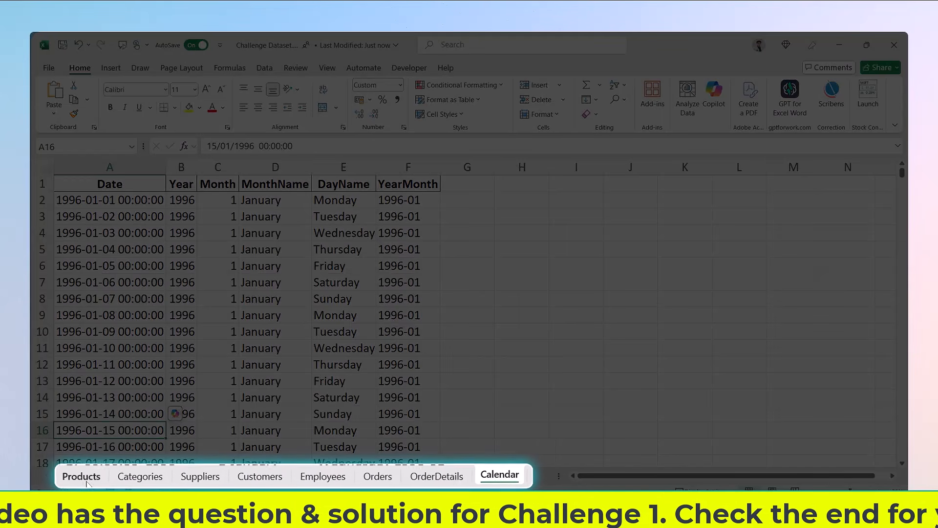
# Review the Products, Categories and Suppliers sheets once more
pyautogui.click(116, 476)
pyautogui.click(128, 476)
pyautogui.click(193, 476)
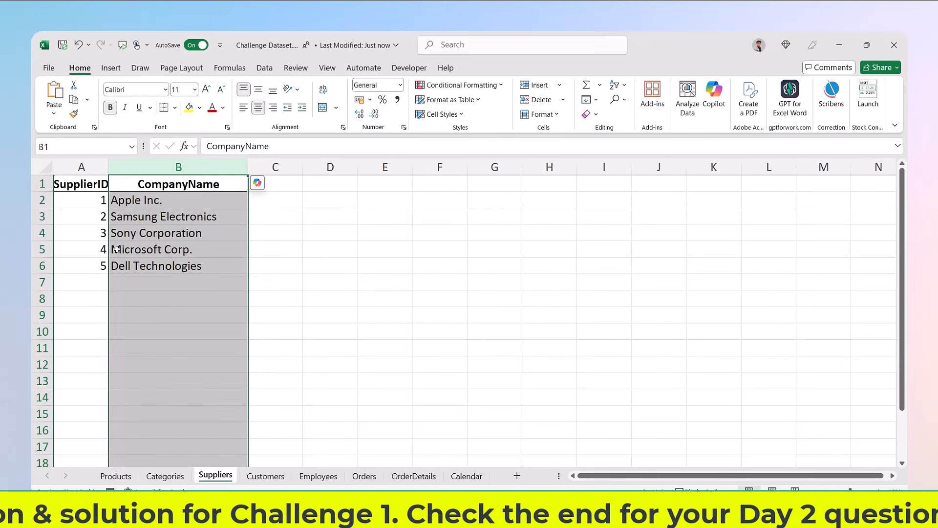
pyautogui.click(98, 249)
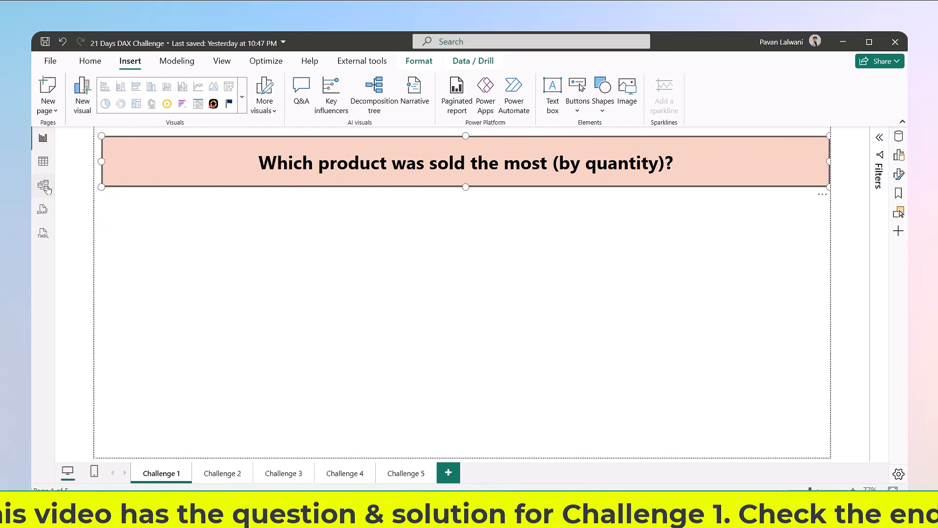
# In Power BI Desktop, examine the table relationships in the model diagram and reread the question on the Challenge 1 page
pyautogui.click(44, 186)
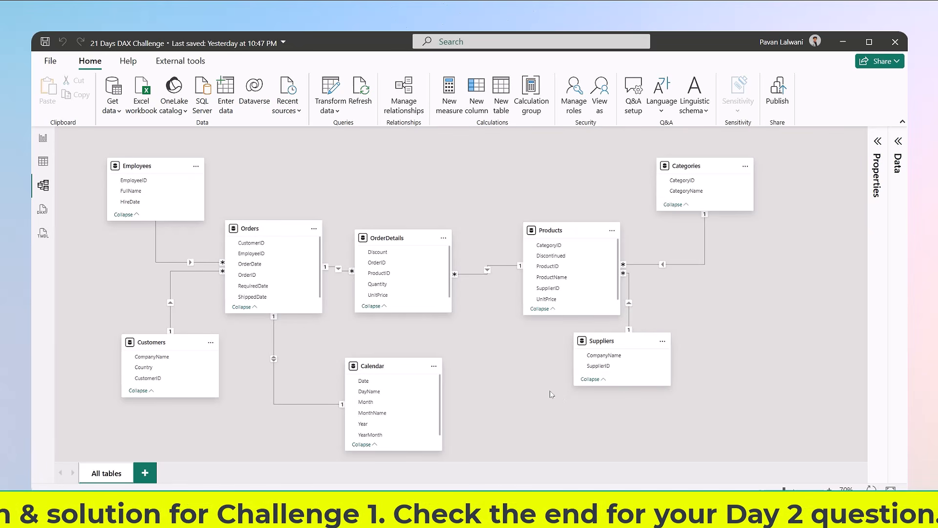
pyautogui.click(42, 138)
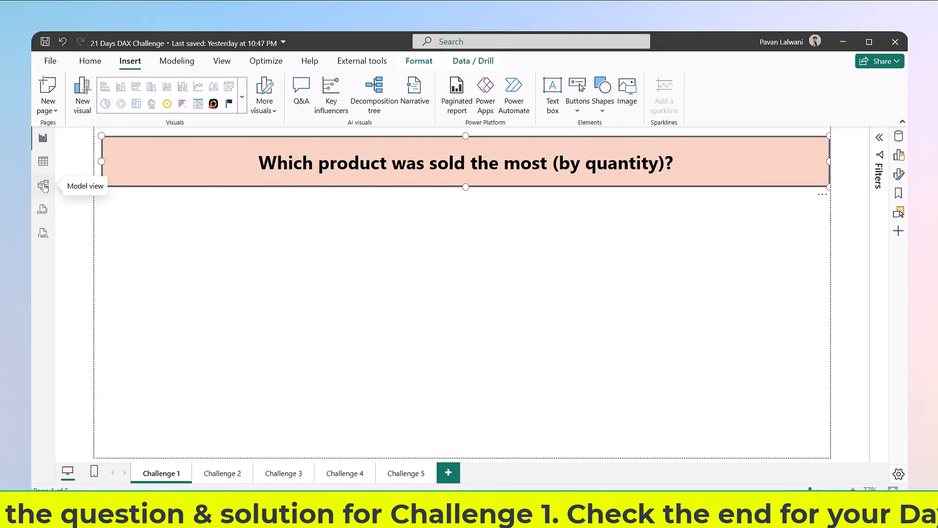
pyautogui.click(44, 187)
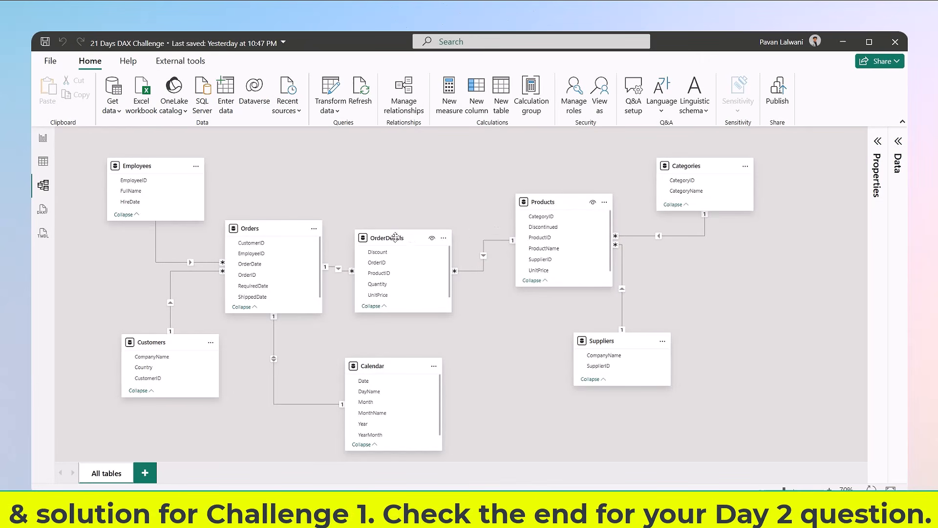
# Move the OrderDetails table slightly higher in the model diagram and locate its Quantity field and the ProductName field of Products
pyautogui.moveTo(395, 236); pyautogui.dragTo(403, 208)
pyautogui.click(391, 259)
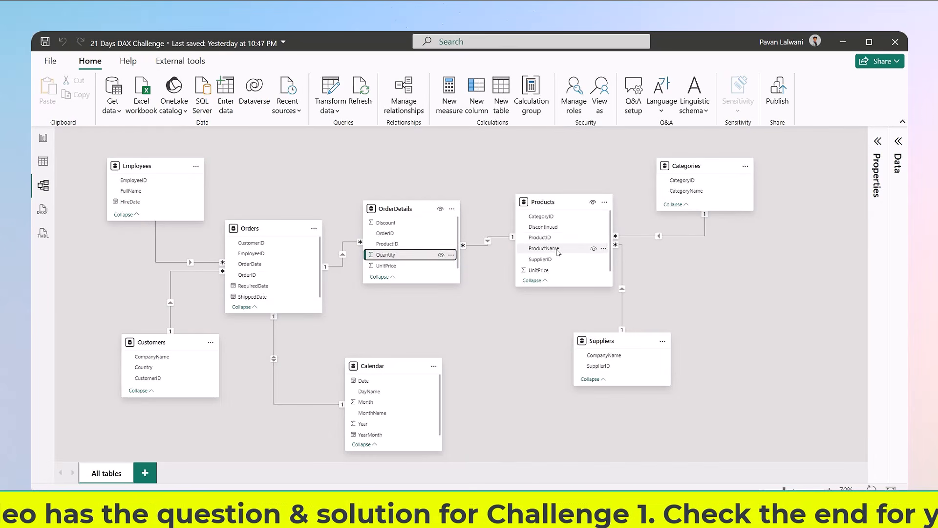
pyautogui.click(558, 250)
pyautogui.click(397, 258)
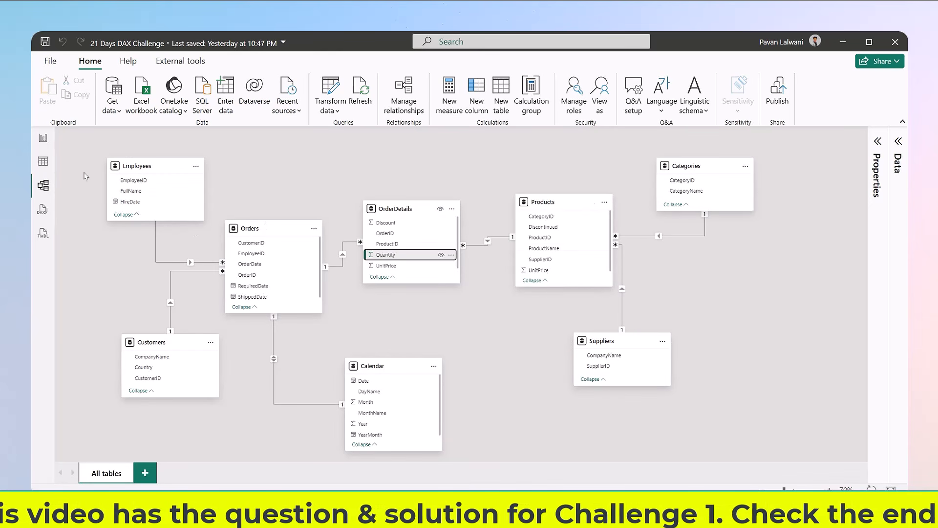
# Add a table visual with ProductName from Products below the question on the Challenge 1 page and extend it upward to fit all rows
pyautogui.click(43, 138)
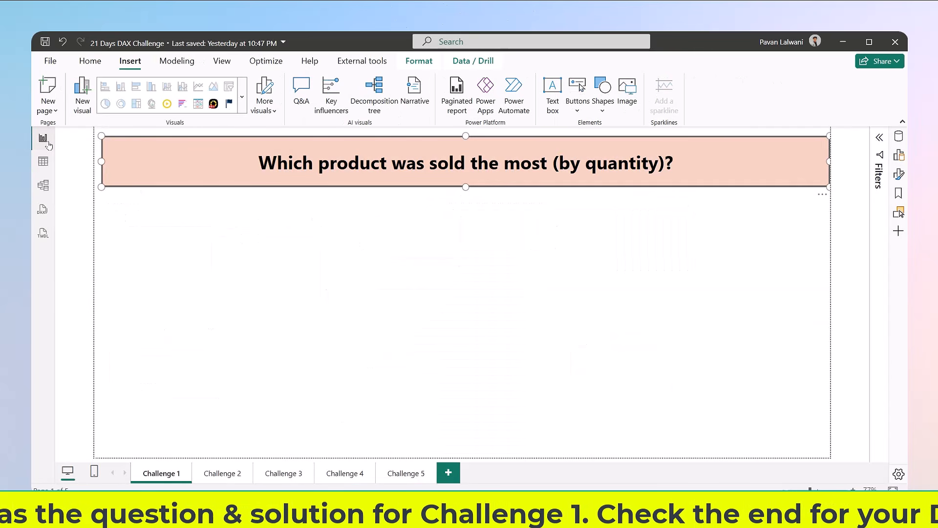
pyautogui.click(898, 137)
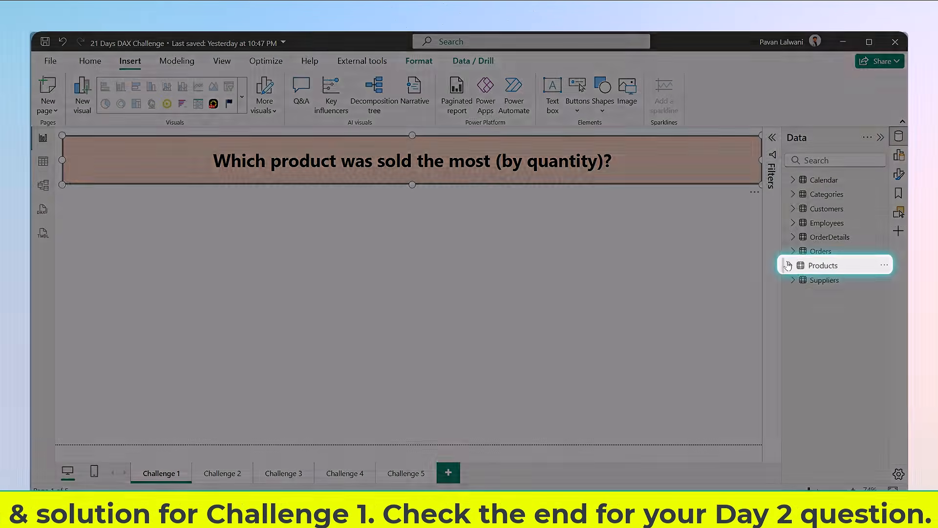
pyautogui.click(784, 266)
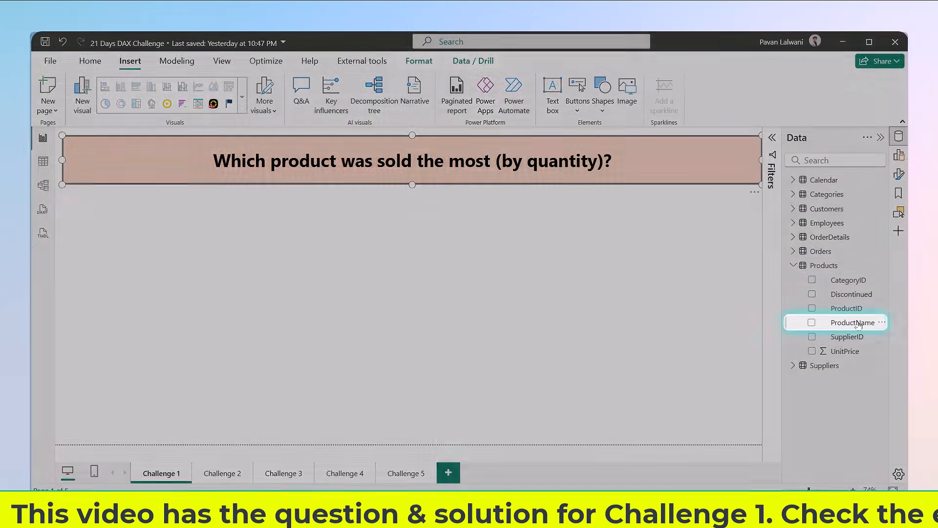
pyautogui.moveTo(855, 322); pyautogui.dragTo(412, 427)
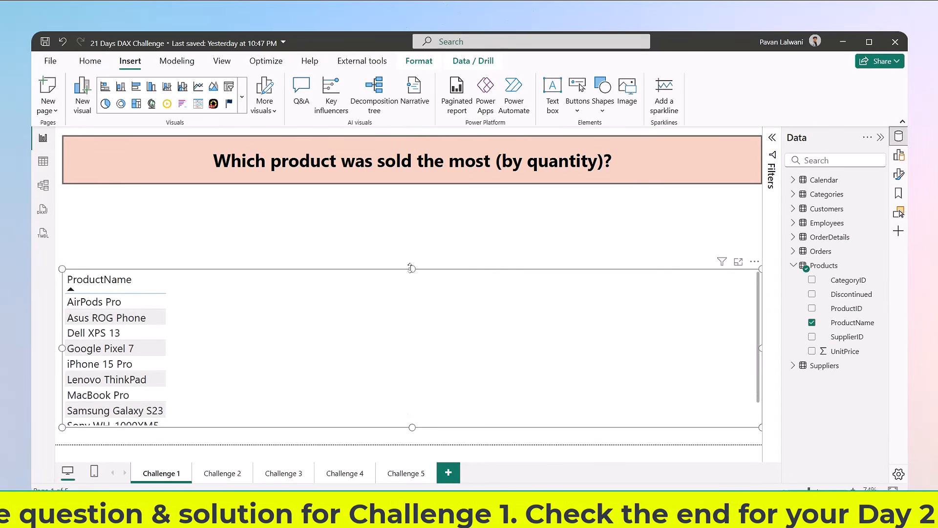
pyautogui.moveTo(412, 269); pyautogui.dragTo(412, 226)
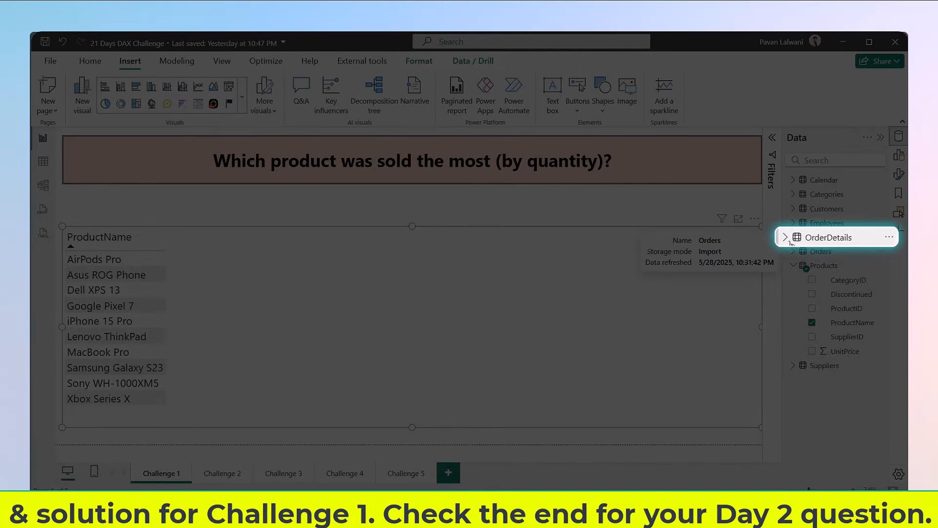
# Add the Quantity field from OrderDetails to the product visual and narrow the visual to about a third of the page width
pyautogui.click(790, 242)
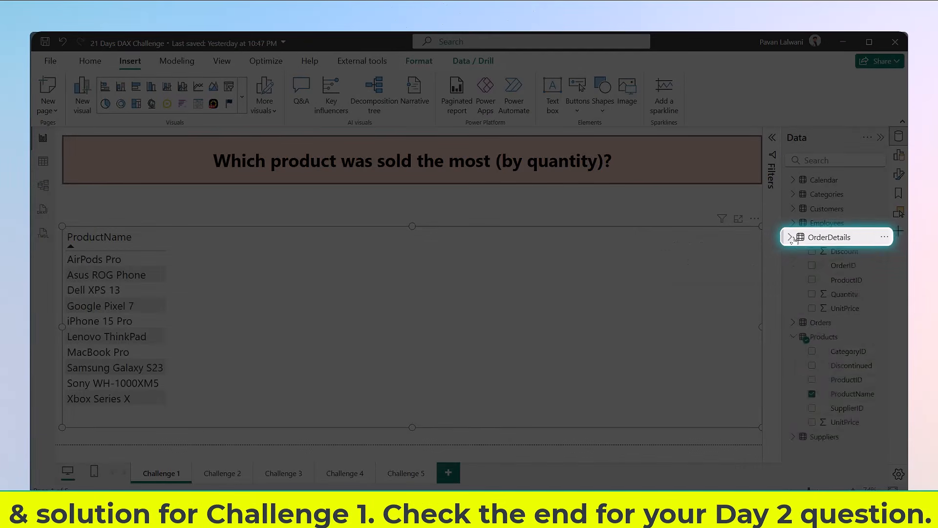
pyautogui.moveTo(855, 297); pyautogui.dragTo(330, 308)
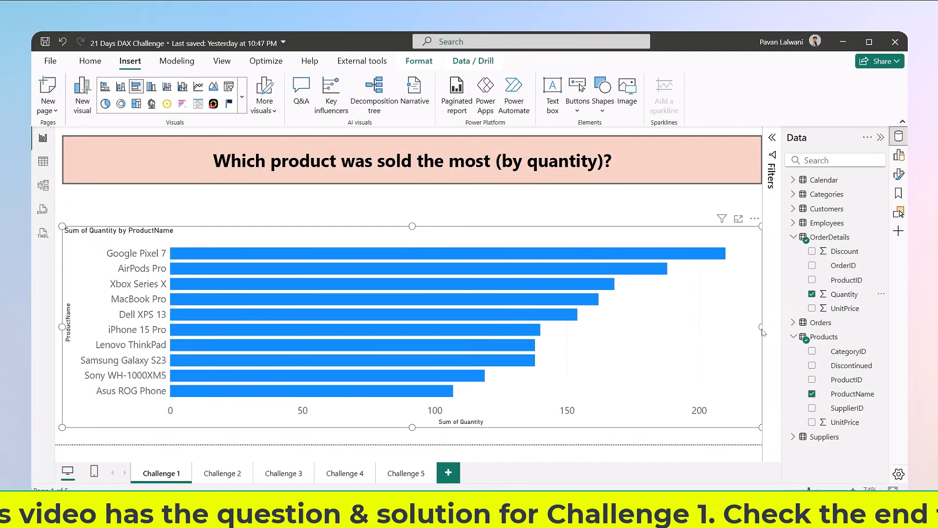
pyautogui.moveTo(761, 326); pyautogui.dragTo(323, 336)
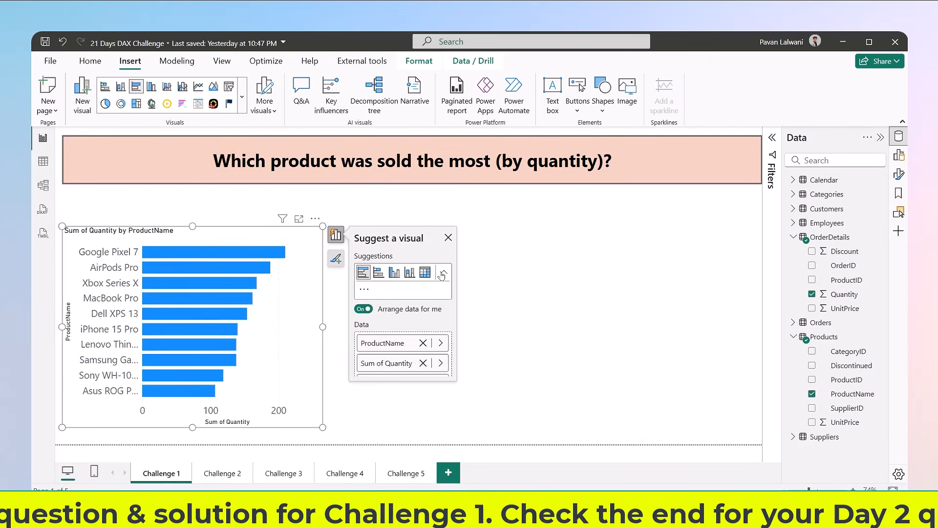
# Convert the Sum of Quantity by ProductName bar chart to a table and dismiss the visual suggestions
pyautogui.click(442, 275)
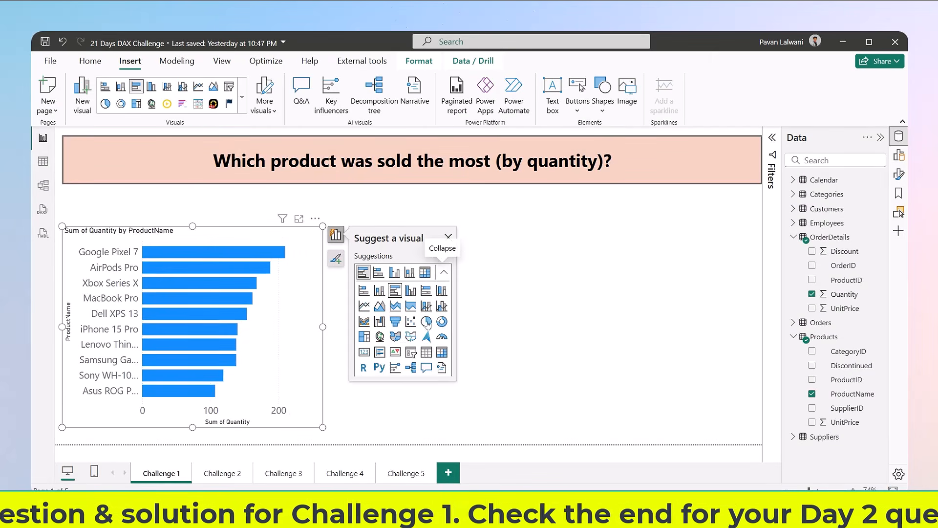
pyautogui.click(426, 352)
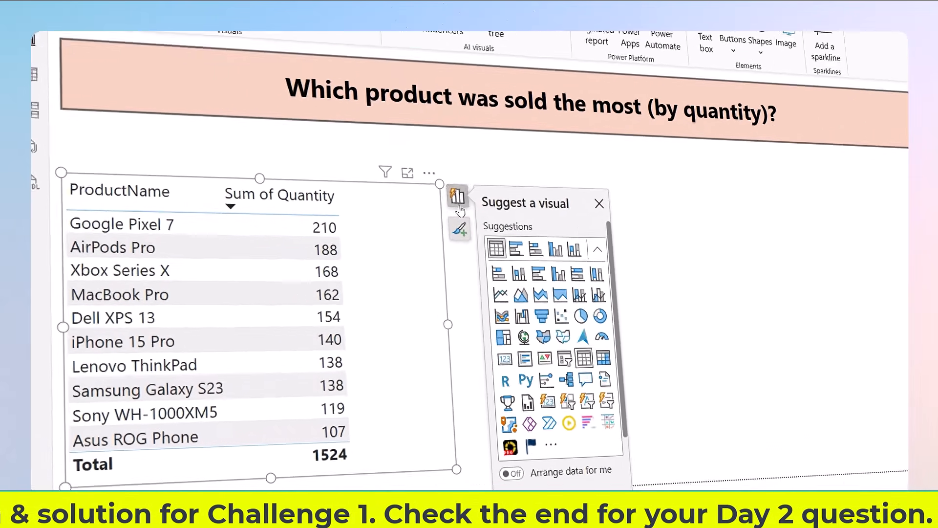
pyautogui.click(336, 234)
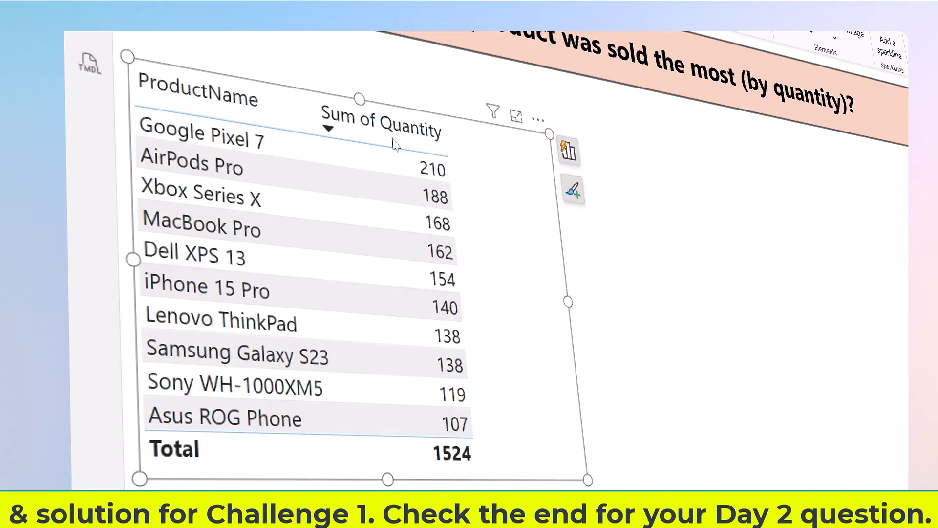
# Sort the product table by Sum of Quantity in descending order and narrow the visual to just fit its two columns
pyautogui.click(395, 143)
pyautogui.click(395, 143)
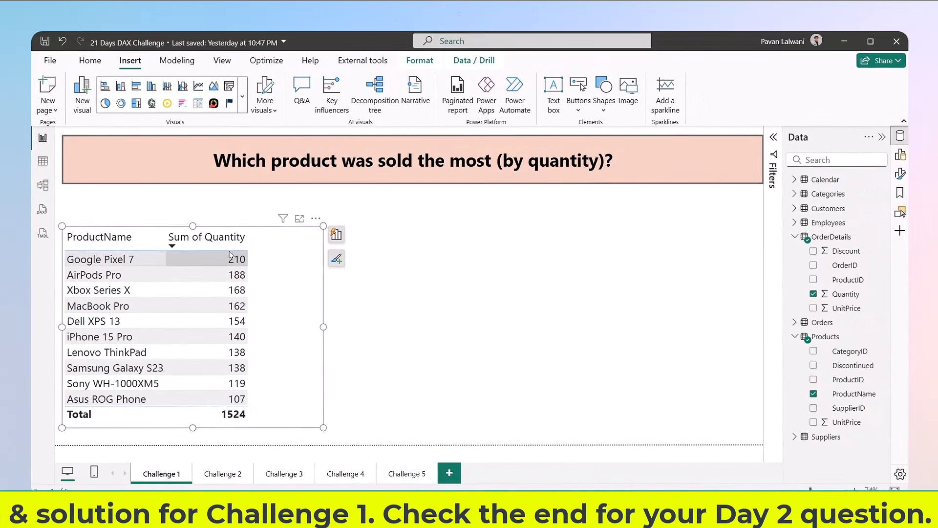
pyautogui.moveTo(323, 226); pyautogui.dragTo(263, 230)
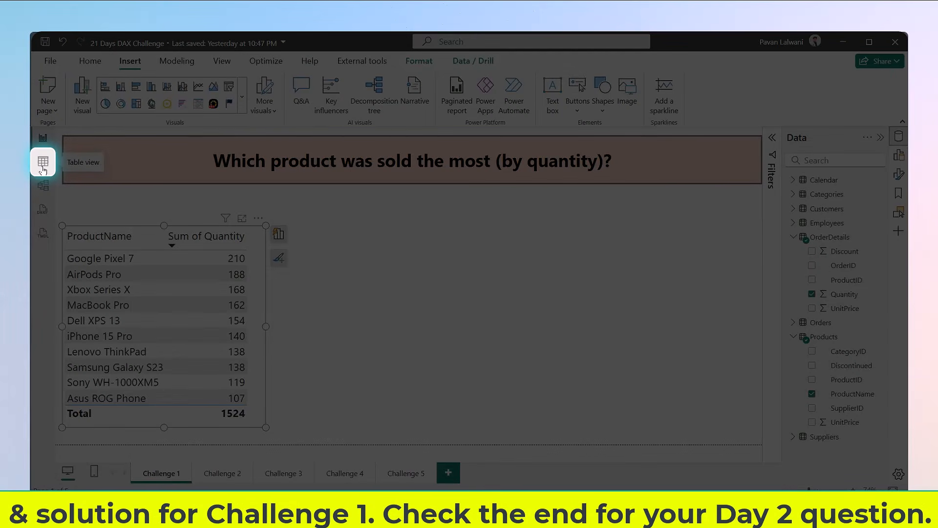
# Create a new calculated table in the table view and name it Top1Product in its formula
pyautogui.click(43, 161)
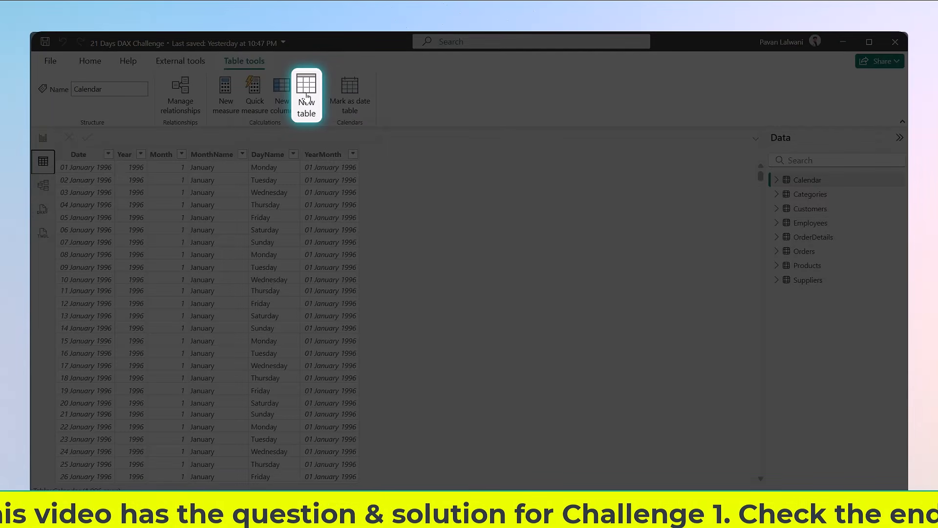
pyautogui.click(306, 99)
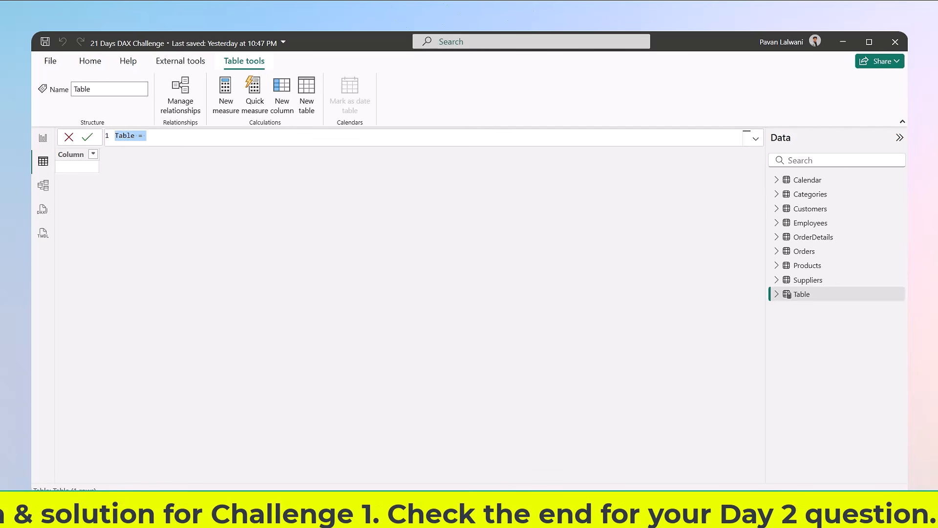
pyautogui.scroll(4, 146, 141)
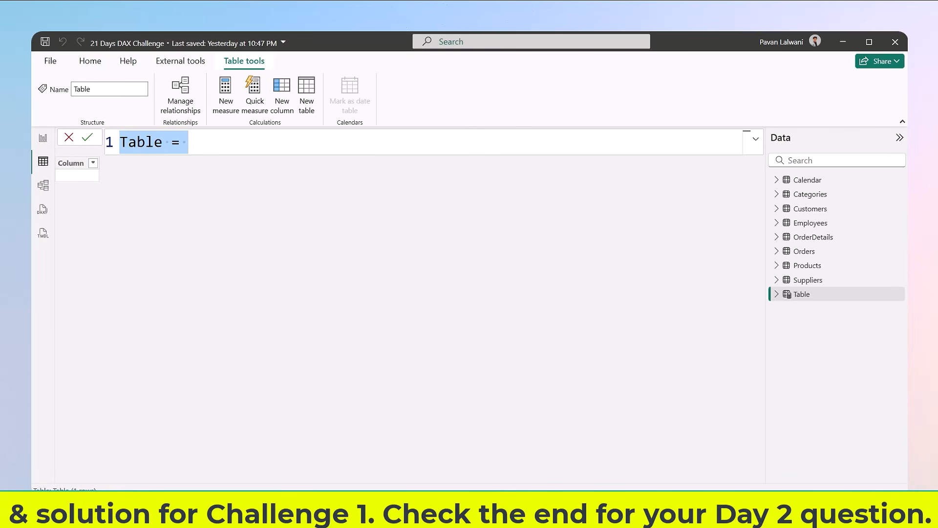
pyautogui.write('To')
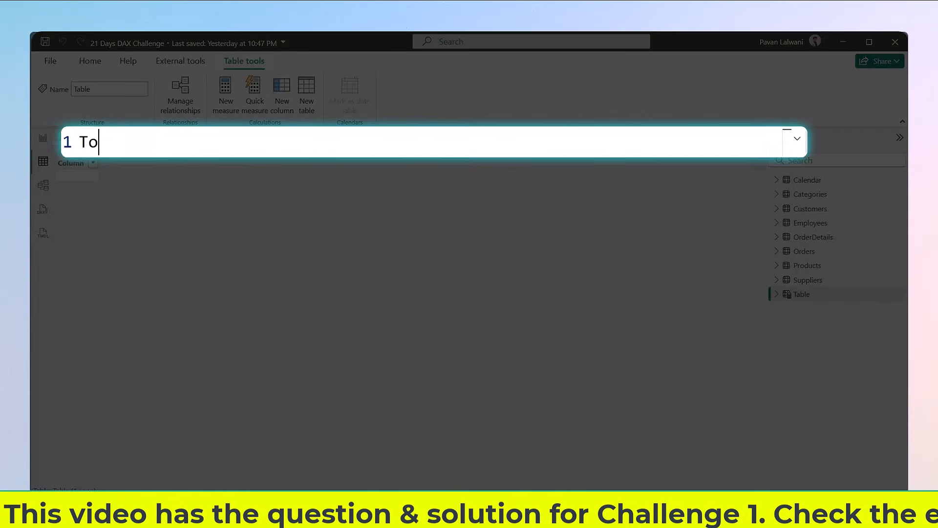
pyautogui.write('p1Products')
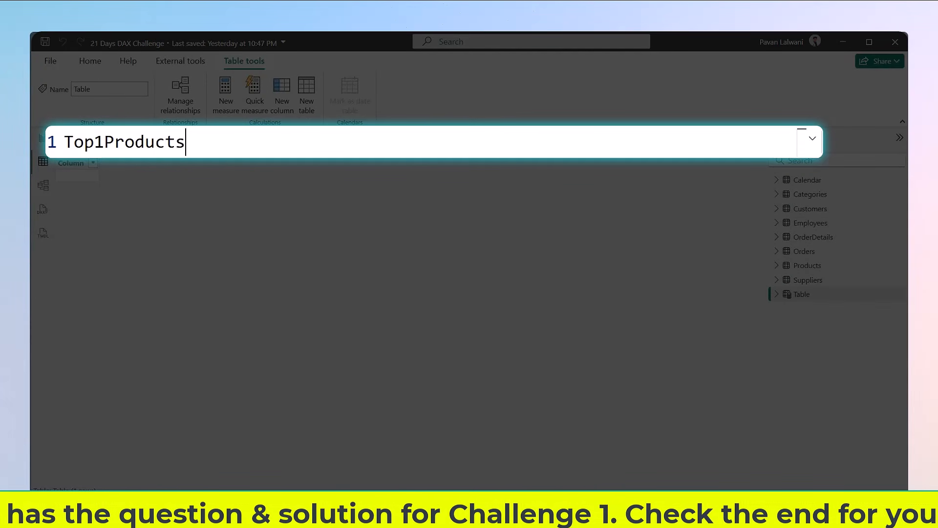
pyautogui.press('BackSpace')
pyautogui.write('= ')
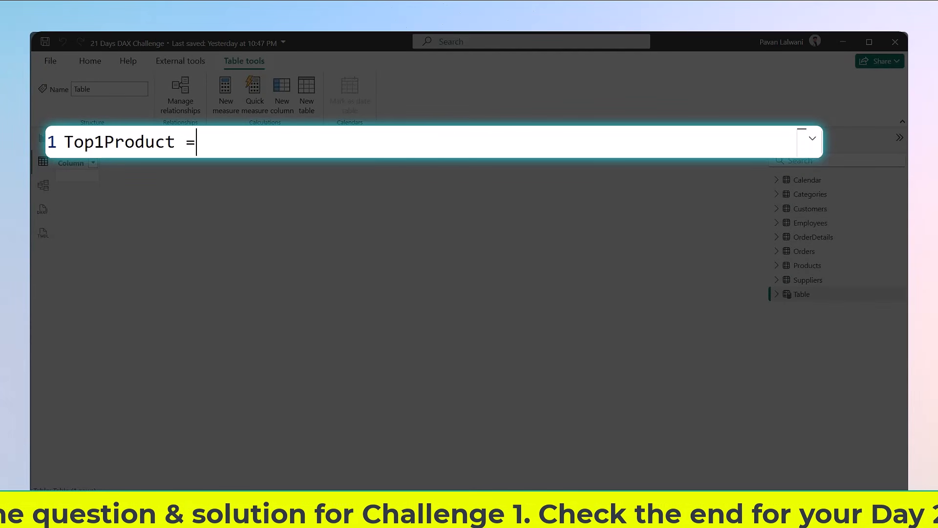
# Begin the Top1Product expression with TOPN, using 1 as the row count and Products as the table
pyautogui.write('Top')
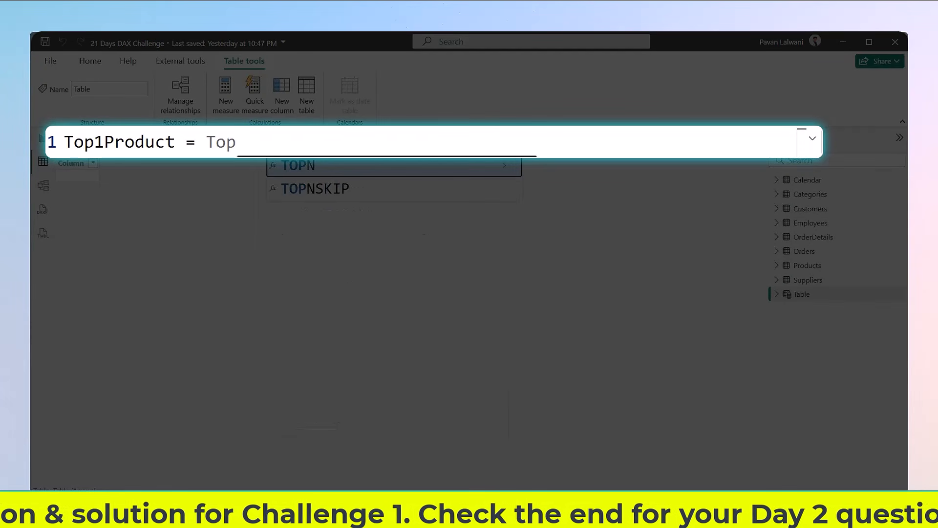
pyautogui.press('Tab')
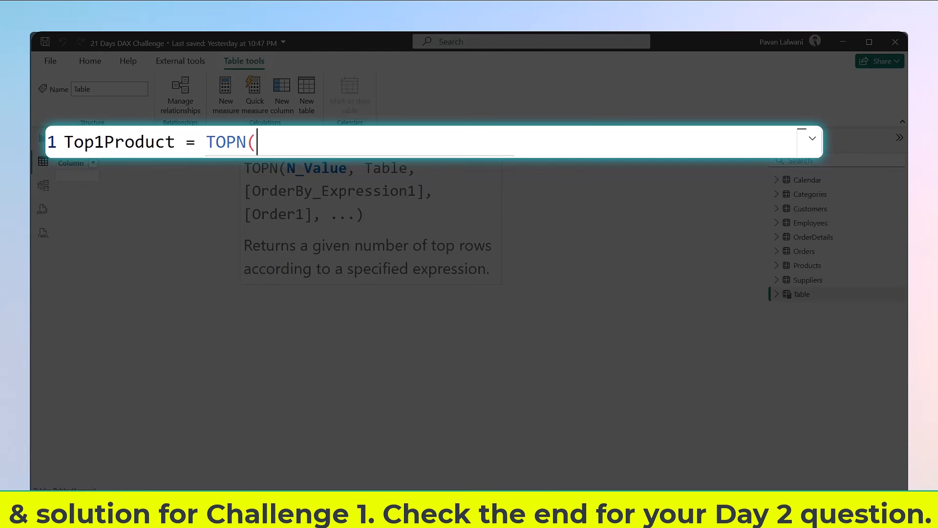
pyautogui.write('1, ')
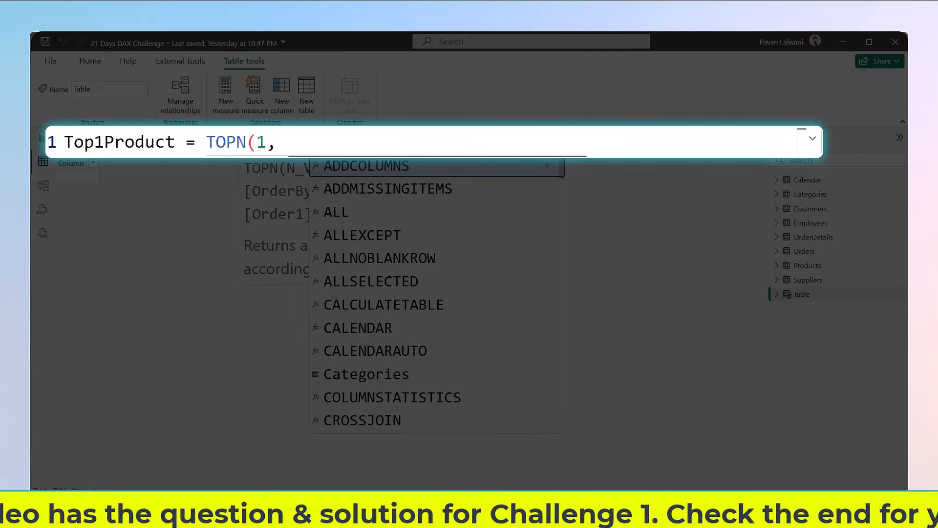
pyautogui.write('Produ')
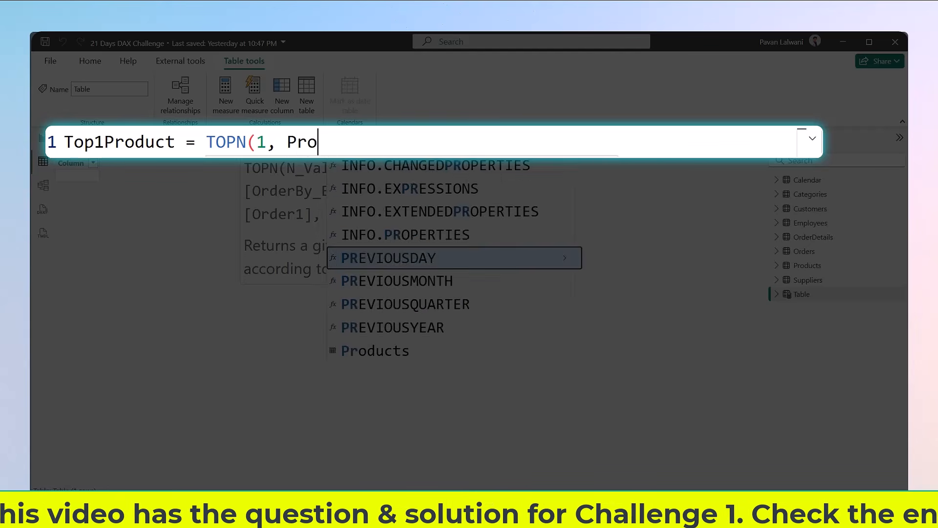
pyautogui.press('Tab')
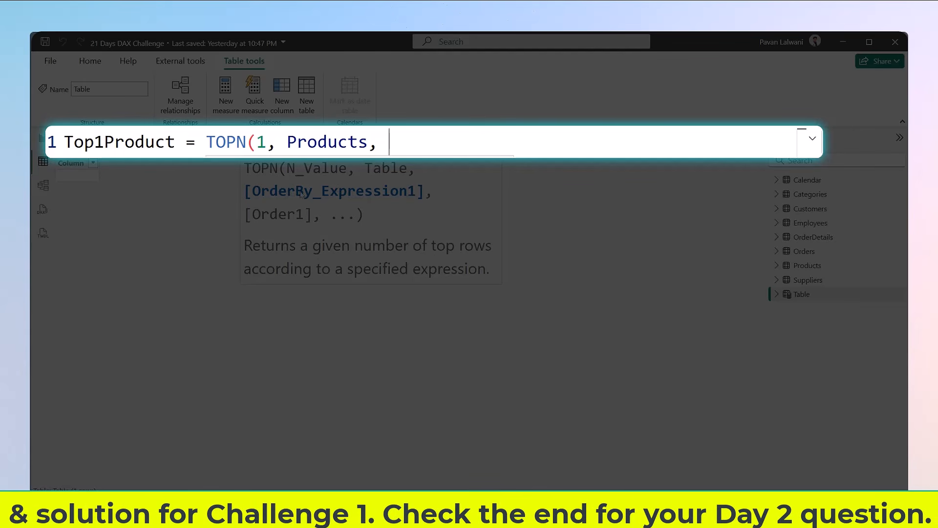
# Add CALCULATE(SUM(OrderDetails[Quantity])) as the order-by expression of the TOPN function
pyautogui.write('Calc')
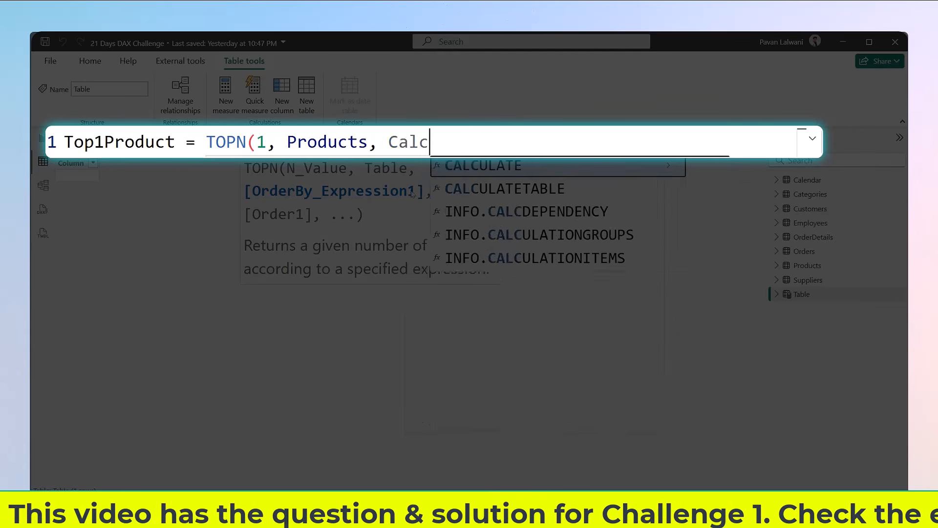
pyautogui.press('Tab')
pyautogui.write('(sum(Quant')
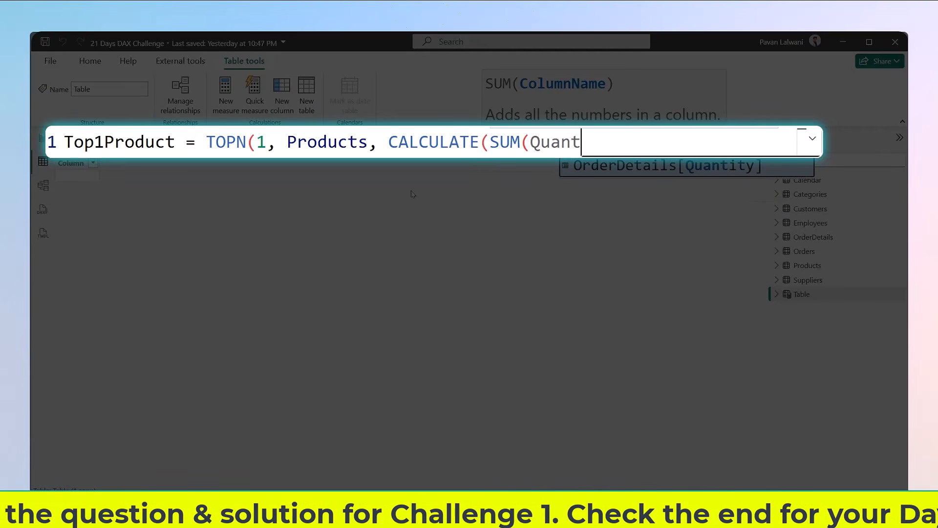
pyautogui.press('Tab')
pyautogui.write('(')
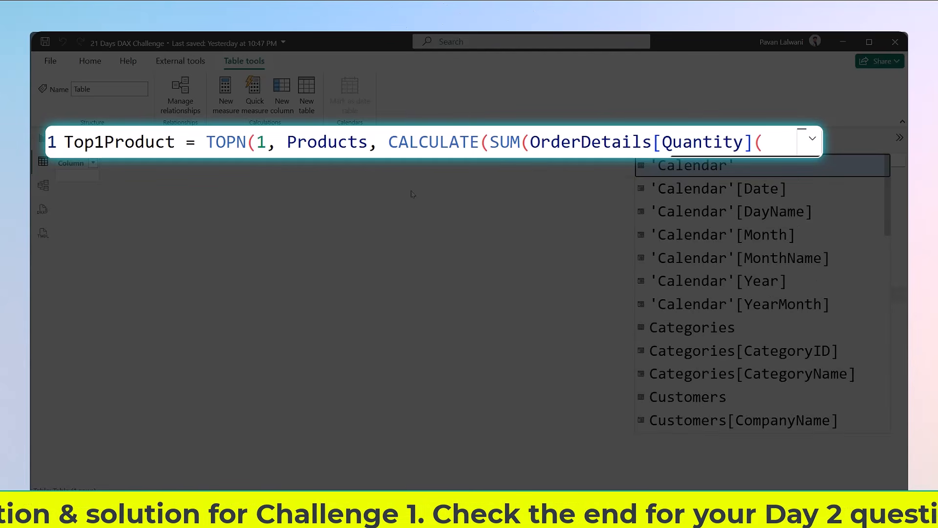
pyautogui.press('BackSpace')
pyautogui.write('),')
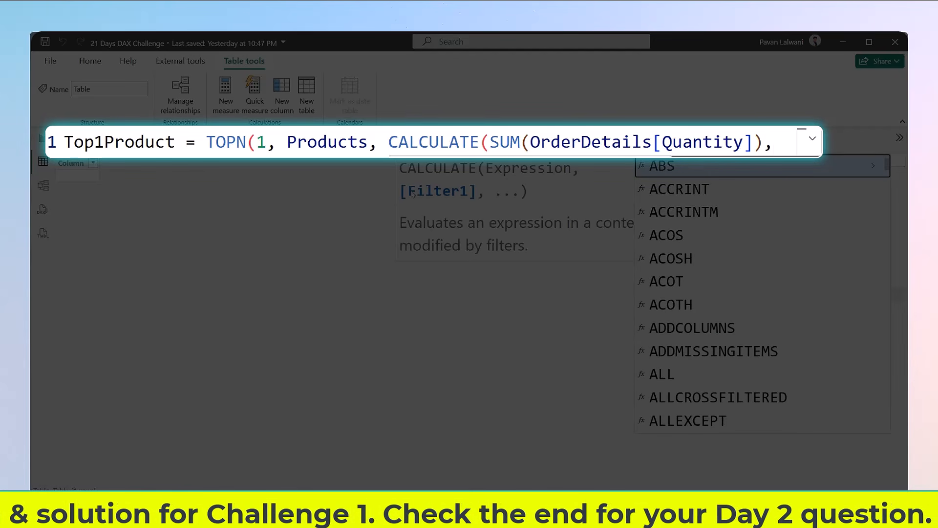
pyautogui.write('D')
pyautogui.press('BackSpace')
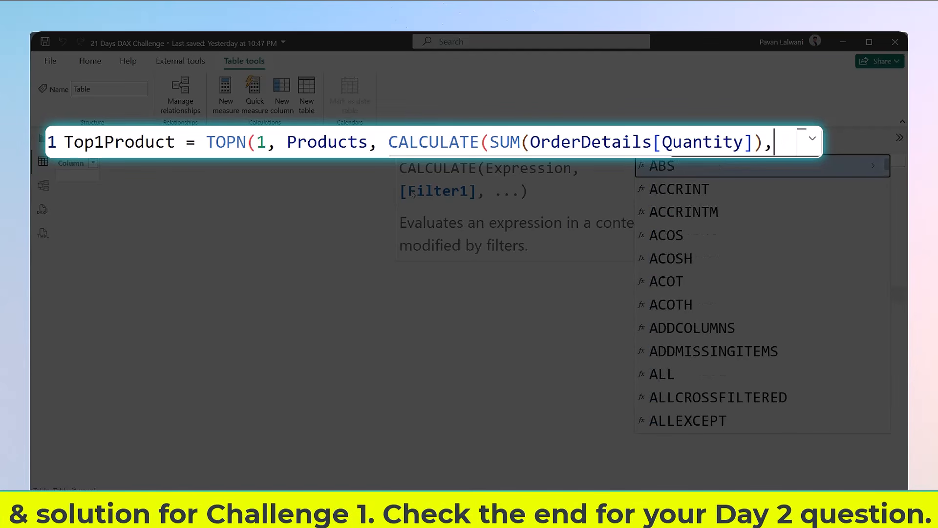
pyautogui.press('BackSpace')
pyautogui.write(')')
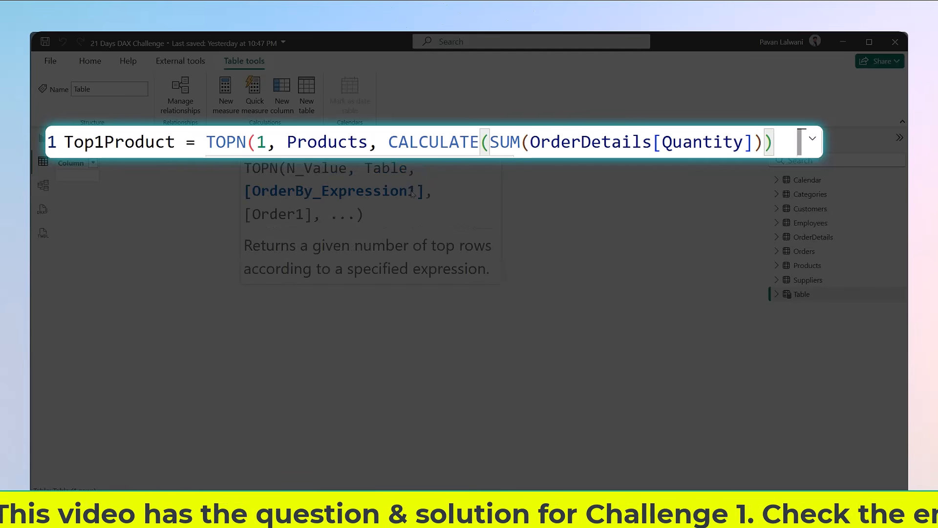
# Set the TOPN sort order to DESC, close the function and commit the Top1Product table formula
pyautogui.write(', De')
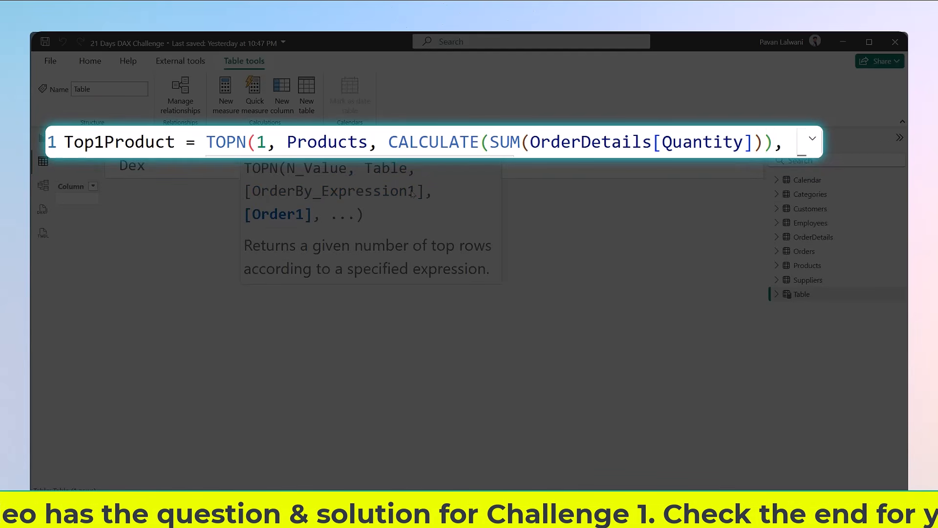
pyautogui.write('SC')
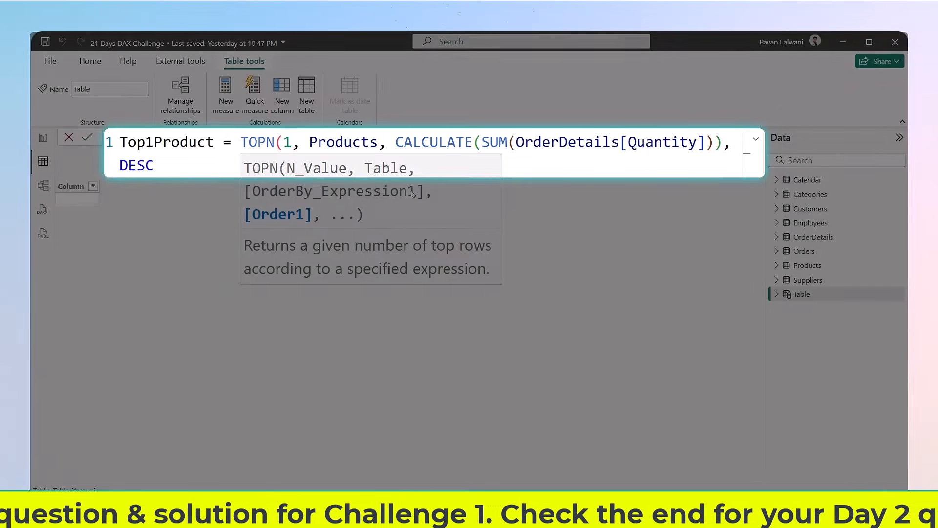
pyautogui.write(')')
pyautogui.press('Return')
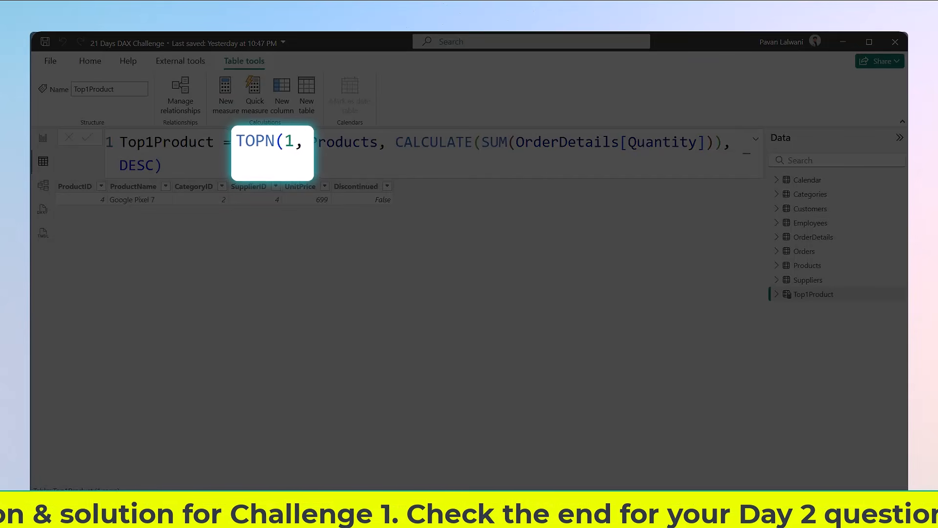
# Change the TOPN row count in the Top1Product formula to 2 and commit it
pyautogui.click(291, 142)
pyautogui.press('BackSpace')
pyautogui.write('2')
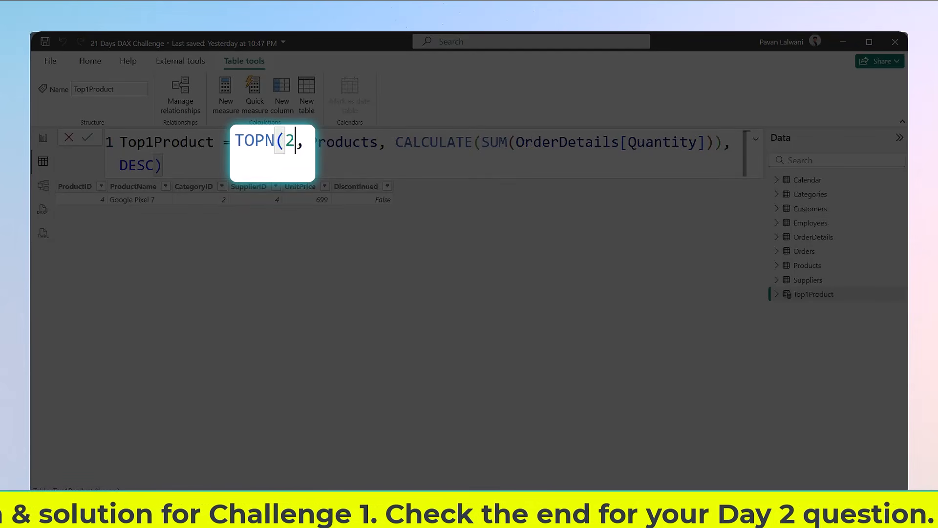
pyautogui.press('Return')
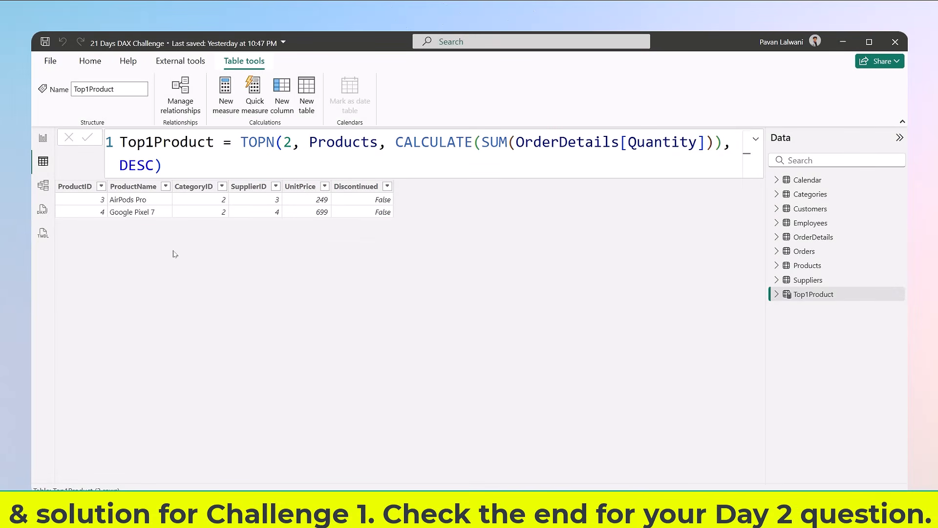
# Examine the table, order-by expression and sort order arguments of the Top1Product formula
pyautogui.moveTo(370, 142); pyautogui.dragTo(318, 141)
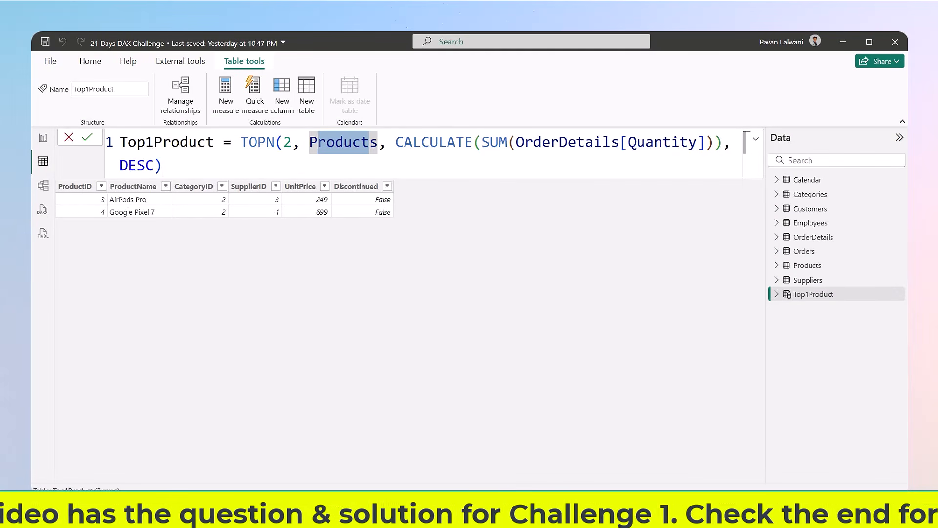
pyautogui.moveTo(396, 141); pyautogui.dragTo(722, 142)
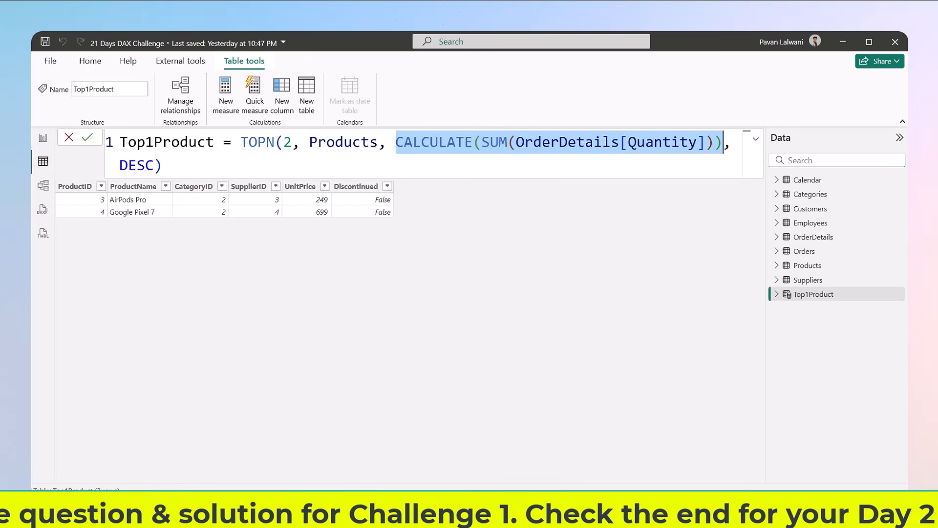
pyautogui.doubleClick(128, 165)
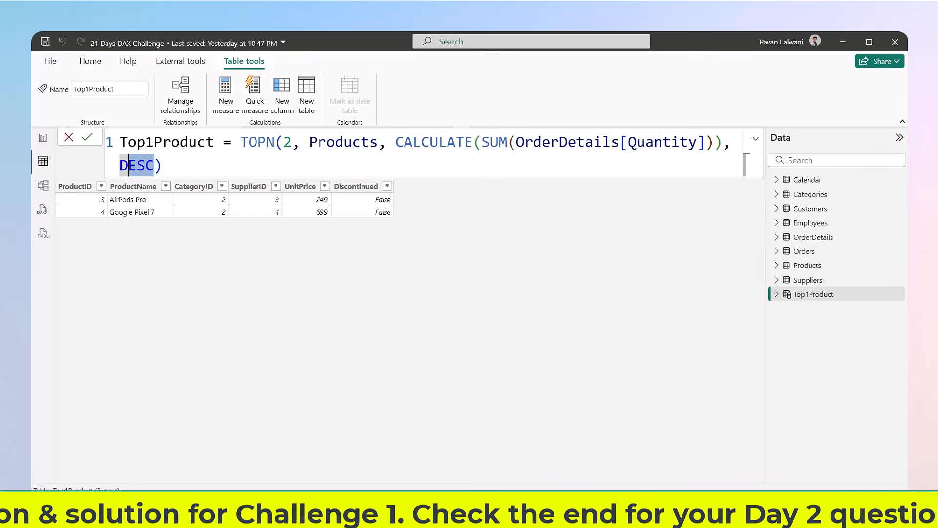
pyautogui.click(154, 165)
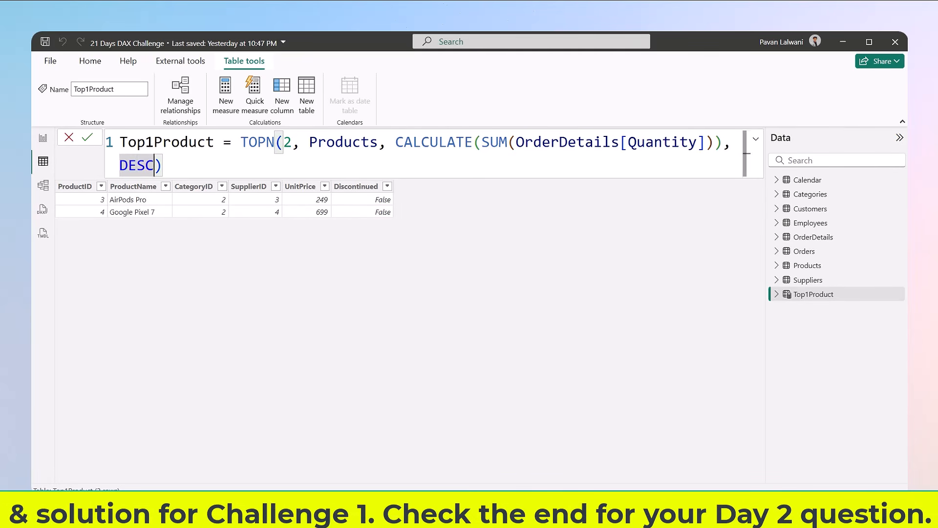
pyautogui.moveTo(154, 165); pyautogui.dragTo(121, 166)
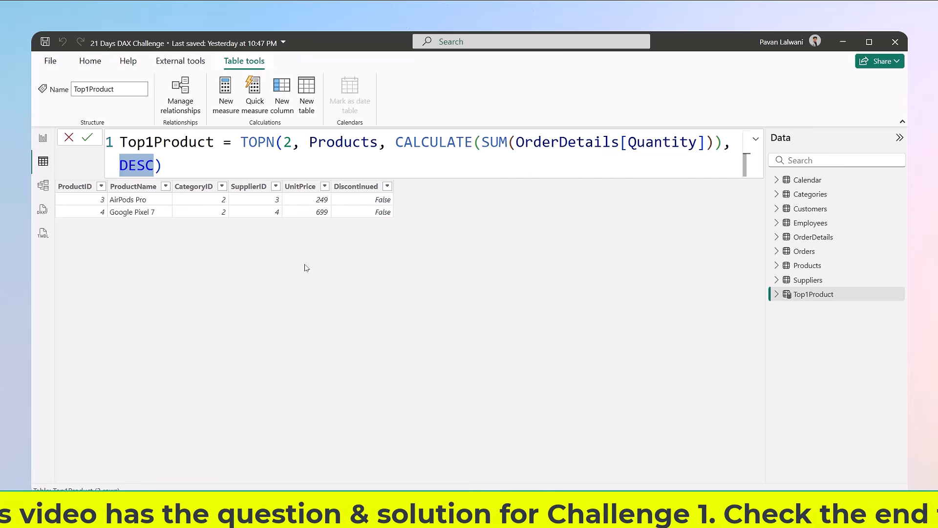
pyautogui.click(164, 165)
# Set the TOPN row count in the Top1Product formula back to 1 and commit it
pyautogui.click(292, 142)
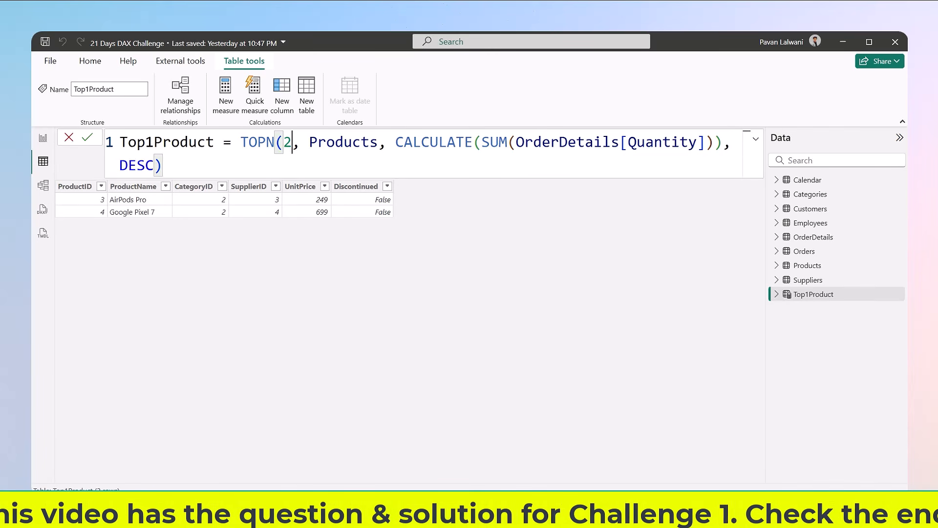
pyautogui.press('BackSpace')
pyautogui.write('1')
pyautogui.press('Return')
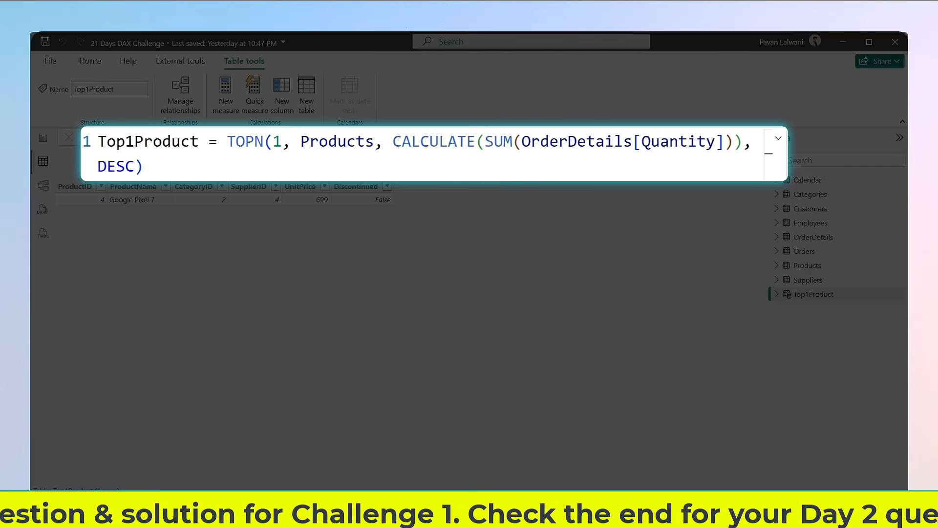
# Copy the whole TOPN expression after the equals sign in the Top1Product table formula
pyautogui.moveTo(228, 141); pyautogui.dragTo(230, 166)
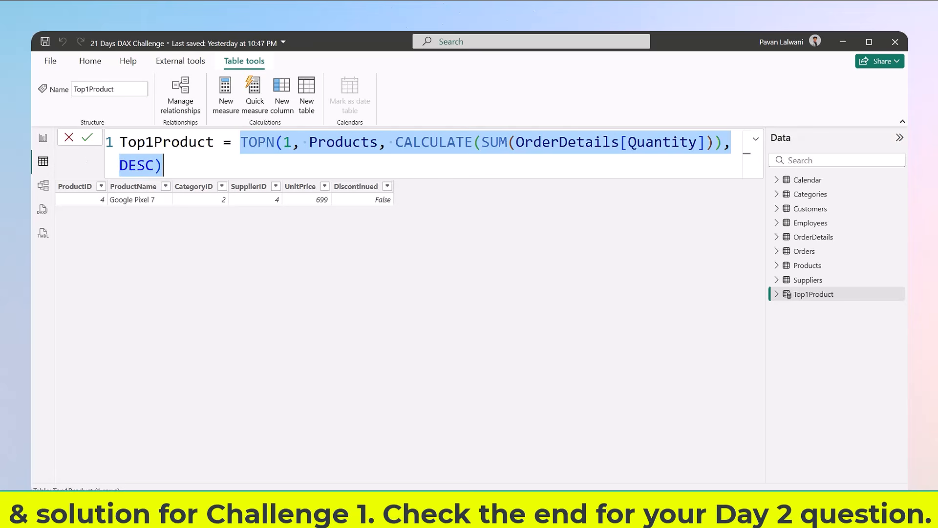
pyautogui.moveTo(166, 166); pyautogui.dragTo(240, 143)
pyautogui.hotkey('ctrl', 'c')
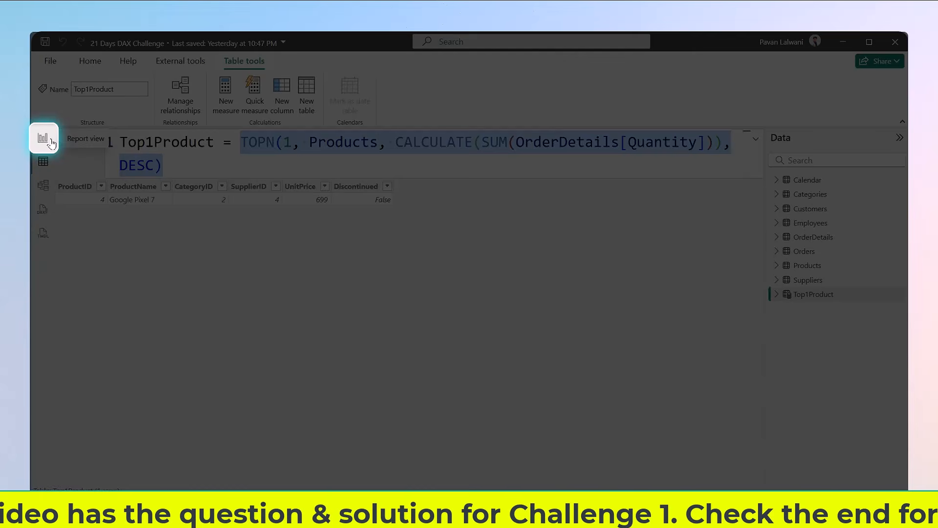
# Create a new measure in report view and name it Top1Product
pyautogui.click(50, 141)
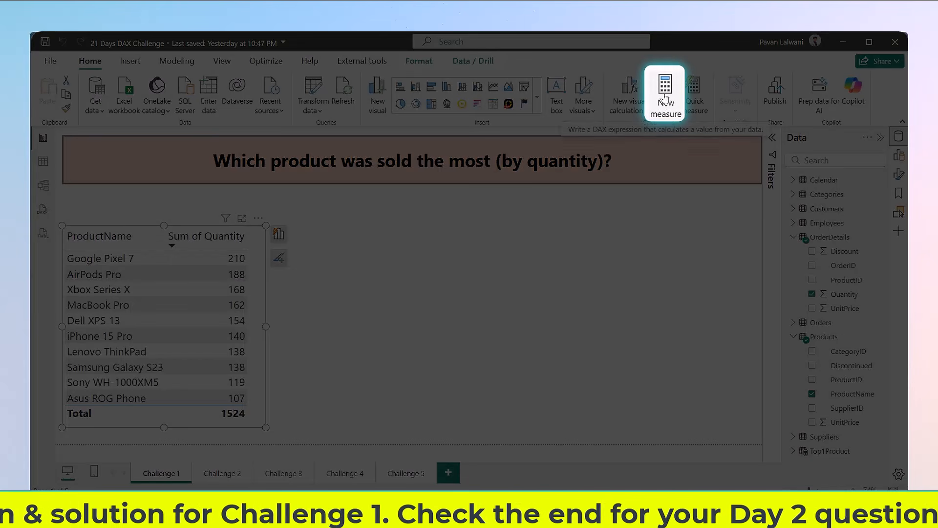
pyautogui.click(665, 99)
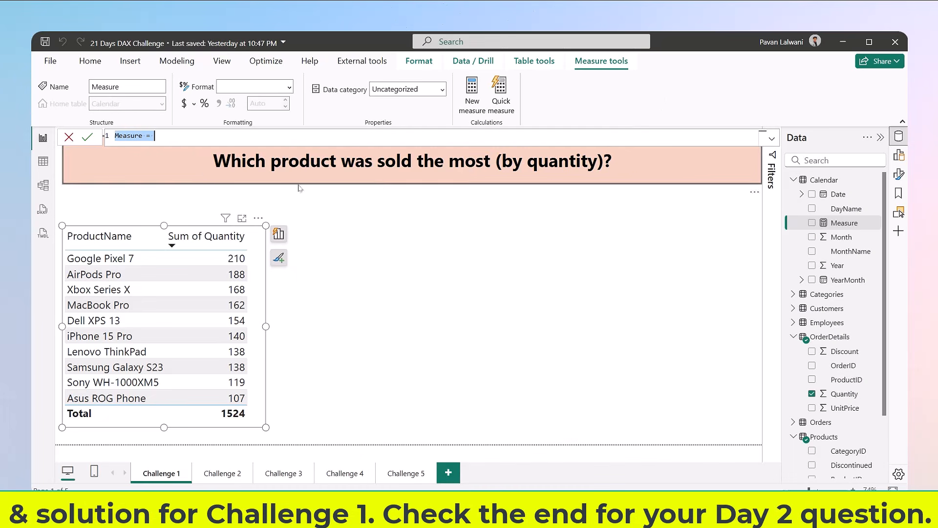
pyautogui.hotkey('ctrl', 'a')
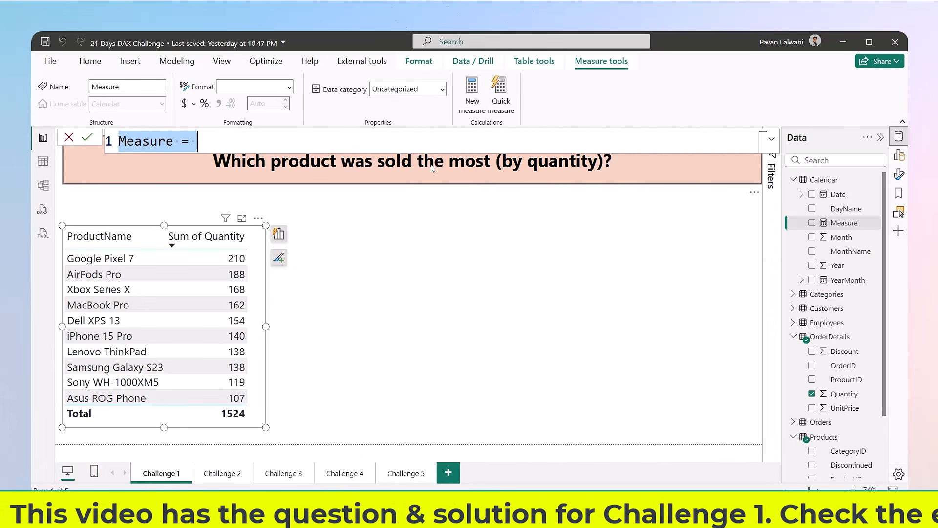
pyautogui.write('Top1Product =')
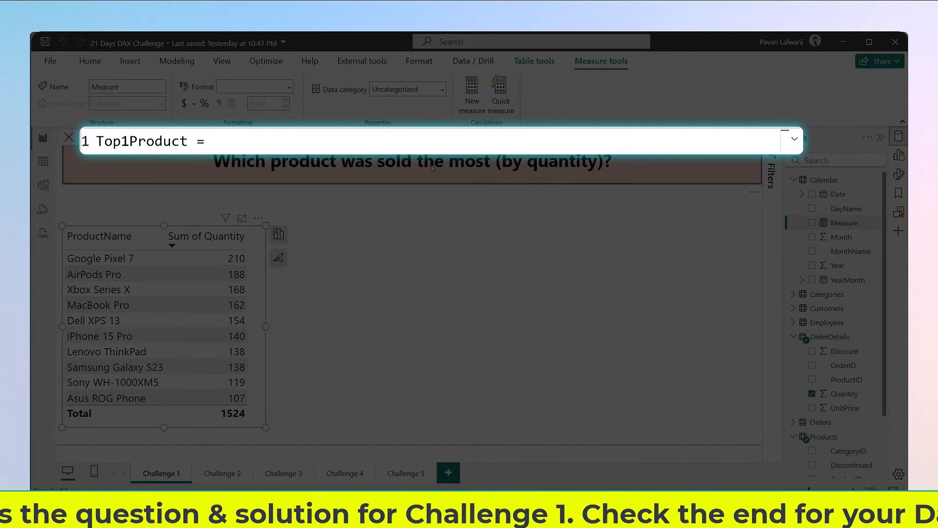
# Begin the Top1Product measure formula with CALCULATE and a nested SELECTEDVALUE function
pyautogui.write(' Calc')
pyautogui.press('Tab')
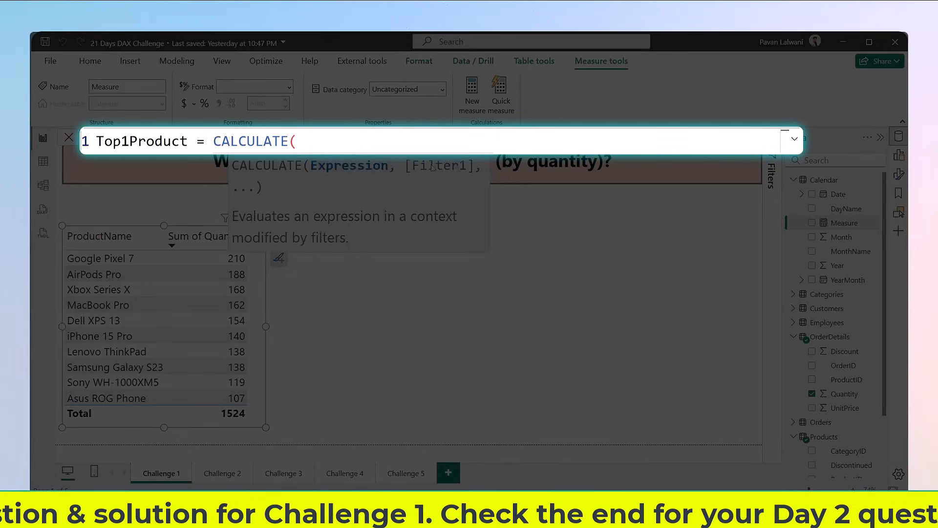
pyautogui.write('Sele')
pyautogui.press('Down')
pyautogui.press('Down')
pyautogui.press('Down')
pyautogui.press('Down')
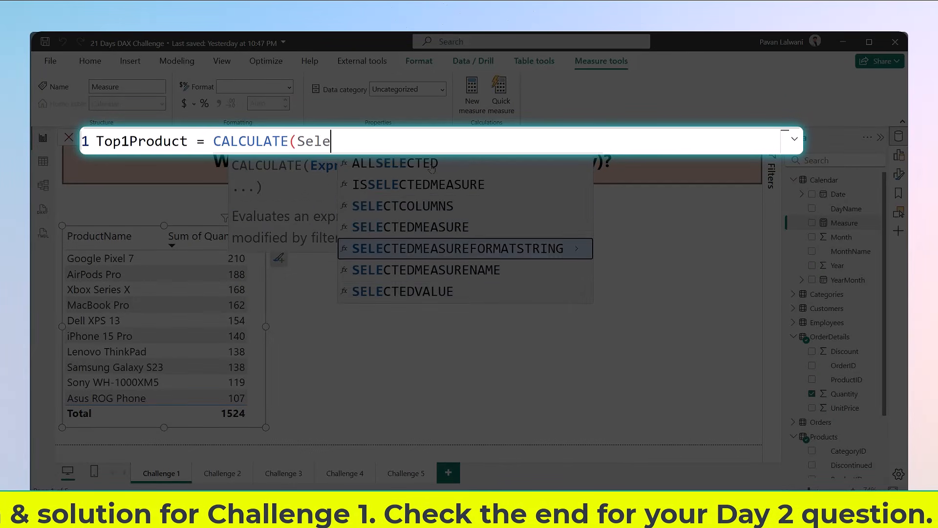
pyautogui.press('Tab')
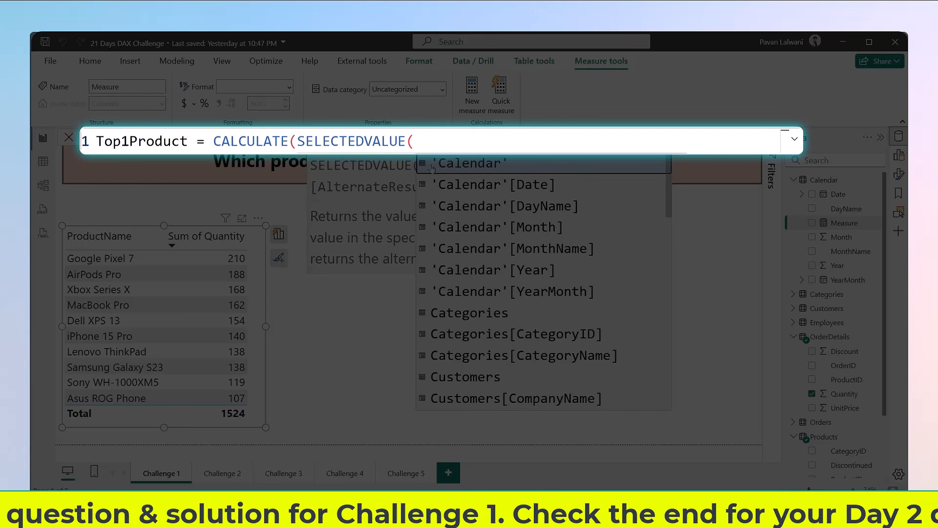
# Give SELECTEDVALUE the Products[ProductName] column, close it and continue to CALCULATE's filter argument
pyautogui.write('Product')
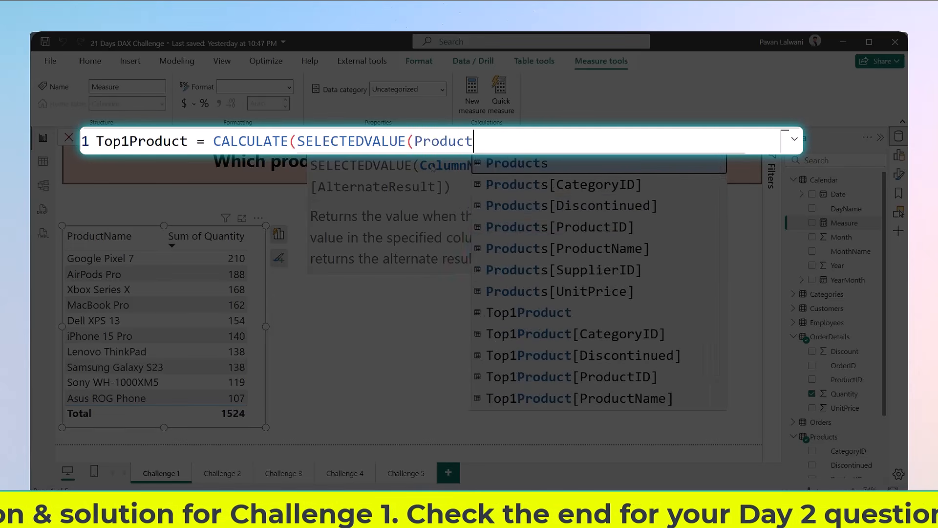
pyautogui.press('Down')
pyautogui.press('Down')
pyautogui.press('Down')
pyautogui.press('Down')
pyautogui.press('Tab')
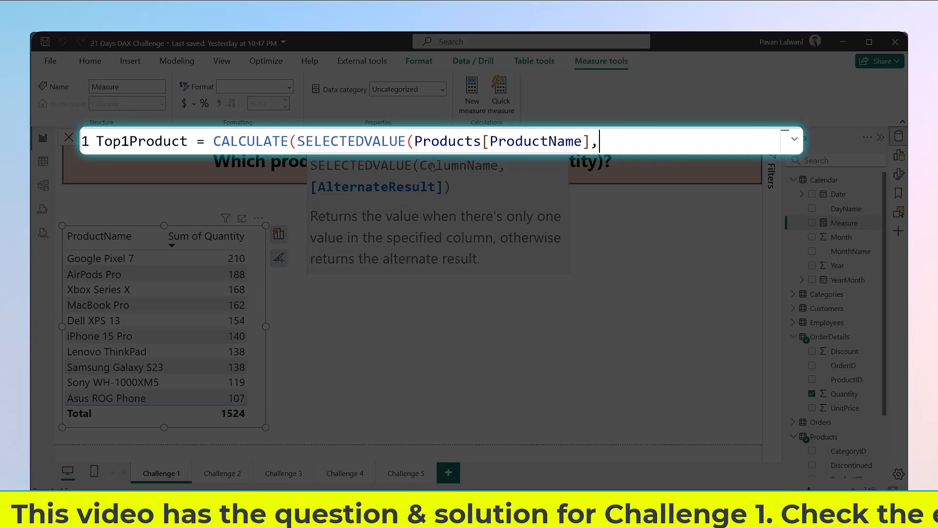
pyautogui.press('BackSpace')
pyautogui.write('),')
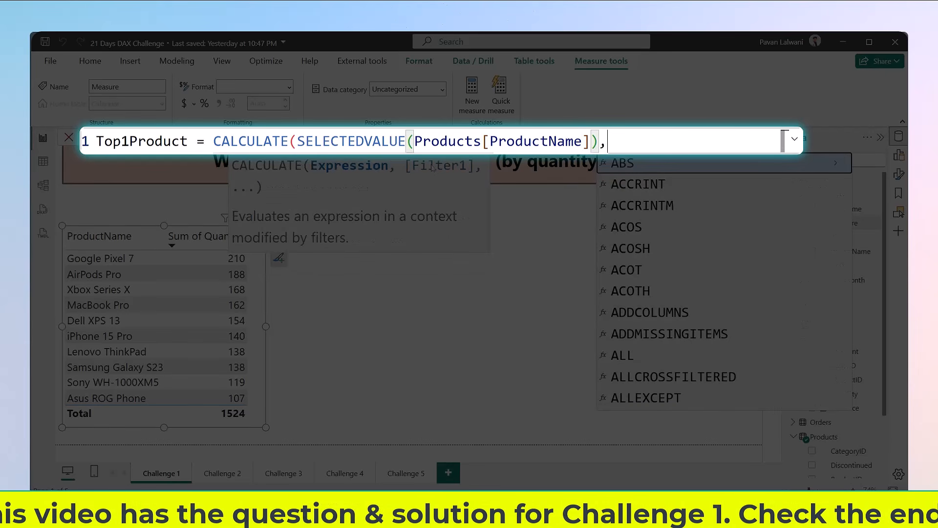
# Paste the copied expression TOPN(1, Products, CALCULATE(SUM(OrderDetails[Quantity])),DESC) as the CALCULATE filter, close the formula and commit it
pyautogui.write('TOPN(1, Products,')
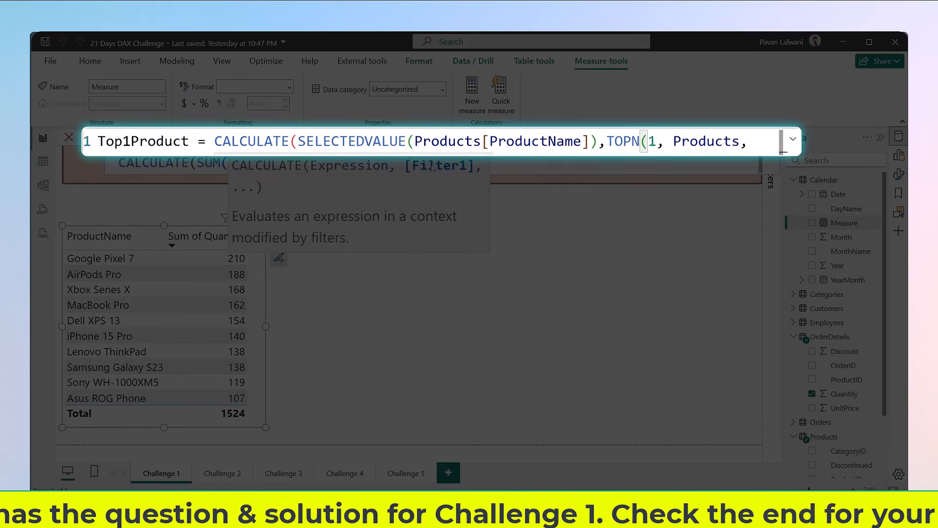
pyautogui.hotkey('shift', 'Return')
pyautogui.write('CALCULATE(SUM(')
pyautogui.moveTo(597, 142); pyautogui.dragTo(581, 163)
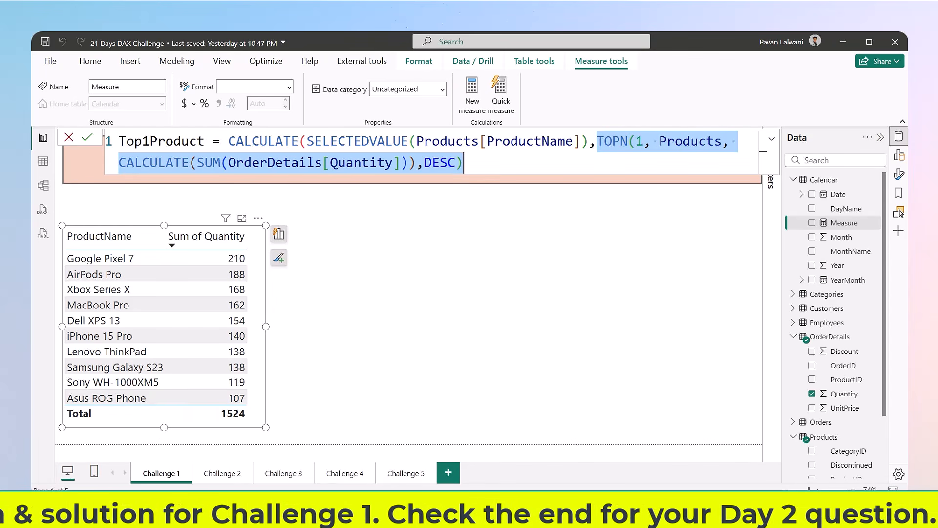
pyautogui.moveTo(580, 141); pyautogui.dragTo(416, 141)
pyautogui.click(464, 163)
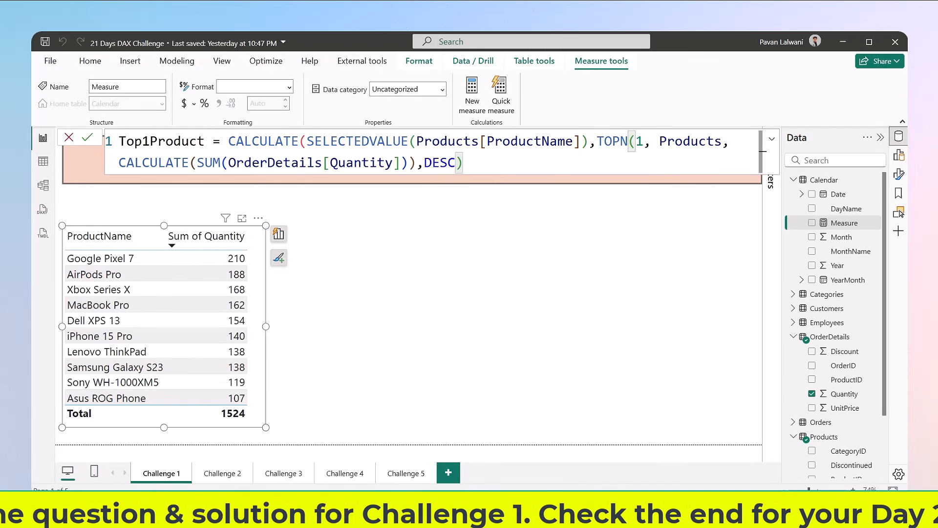
pyautogui.write(')')
pyautogui.press('Return')
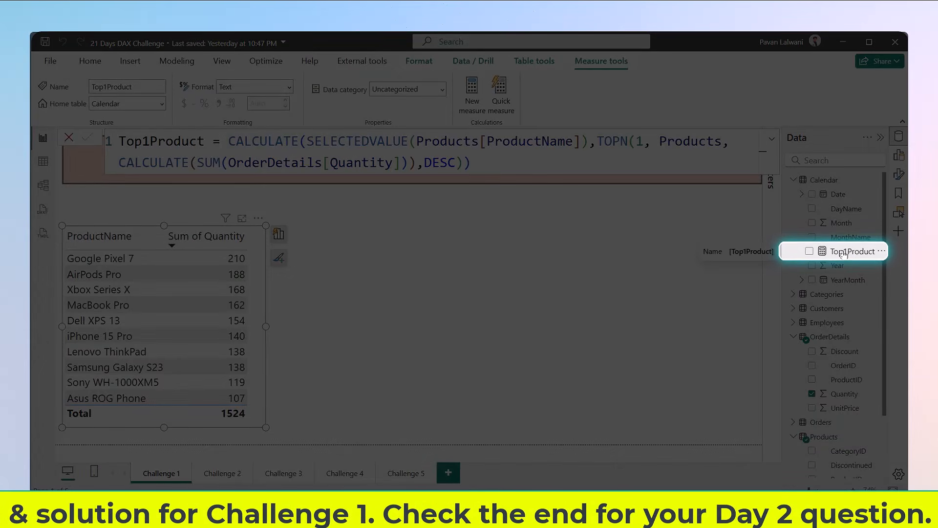
# Place the Top1Product measure on the Challenge 1 page as a card and shrink the card from its upper-left corner
pyautogui.moveTo(848, 251); pyautogui.dragTo(503, 314)
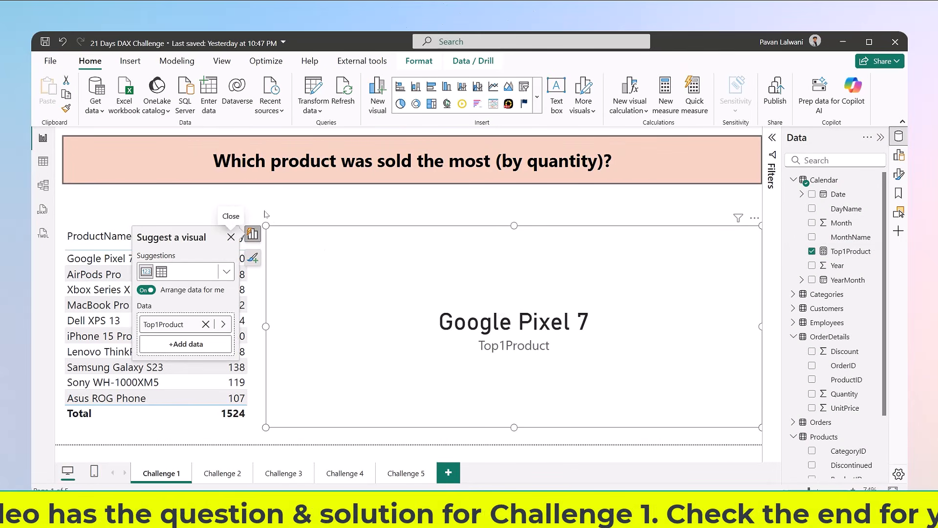
pyautogui.moveTo(268, 225); pyautogui.dragTo(489, 309)
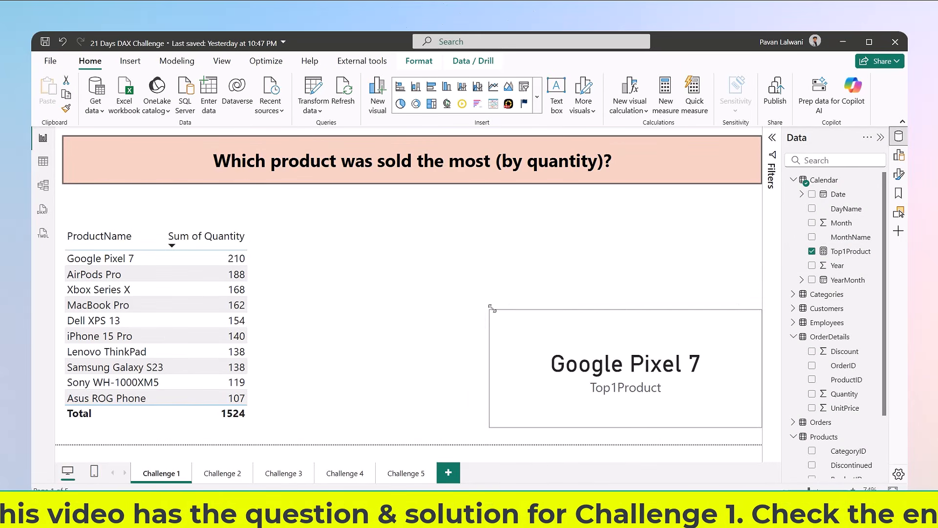
# Change the TOPN sort order in the Top1Product measure to ASC and commit it
pyautogui.click(844, 253)
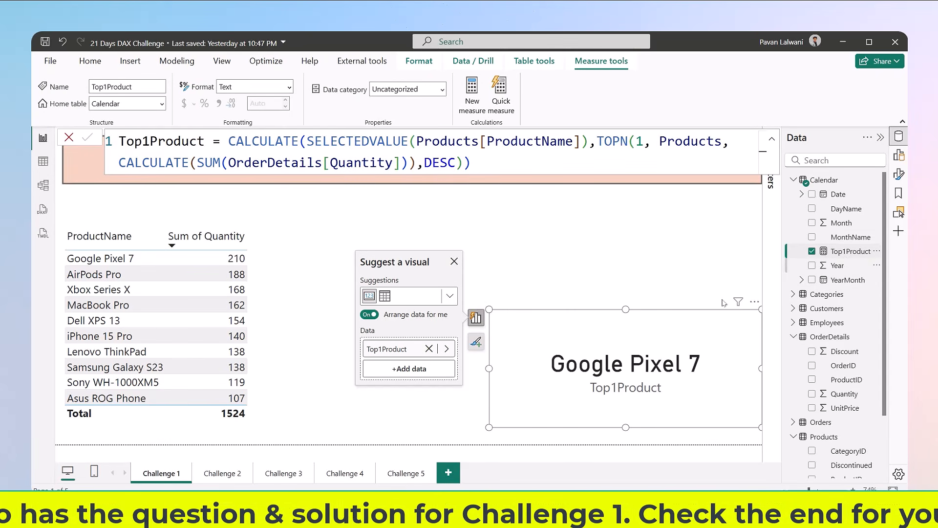
pyautogui.moveTo(455, 163); pyautogui.dragTo(421, 162)
pyautogui.write('ASC')
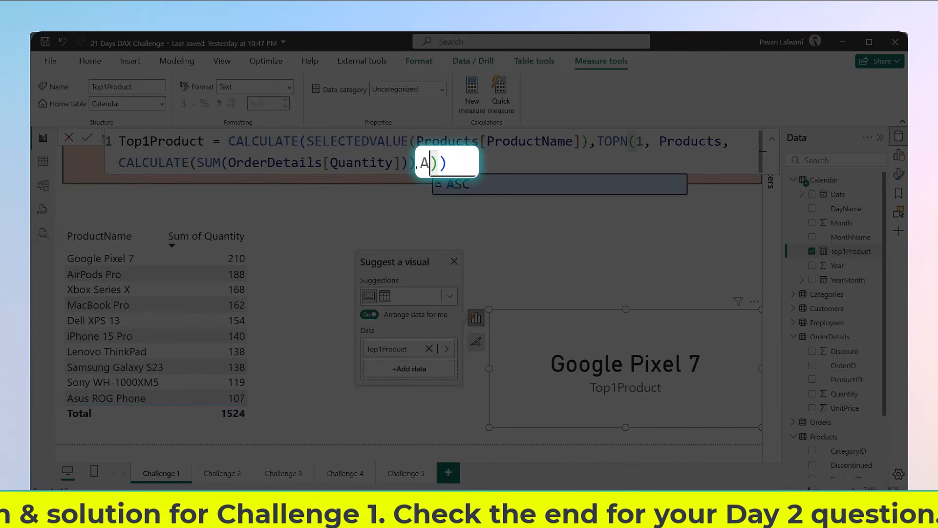
pyautogui.press('Return')
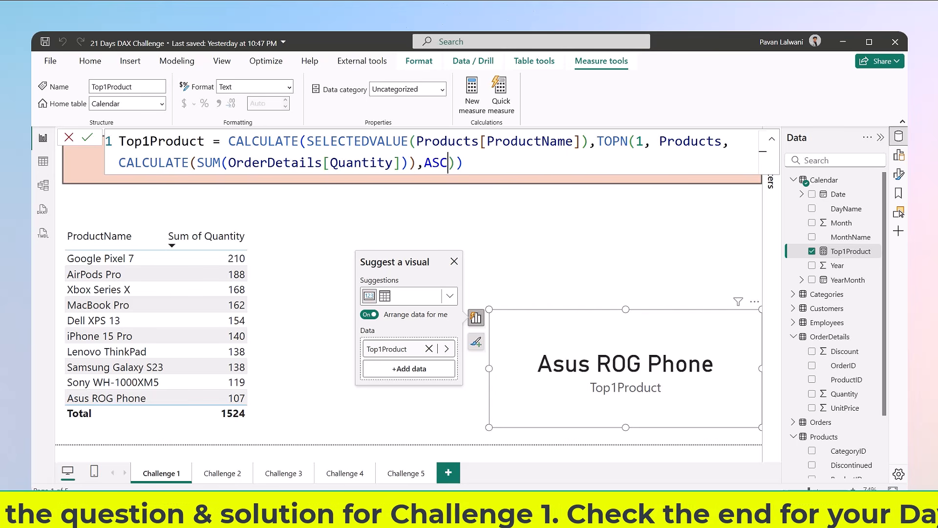
# Set the TOPN sort order in the Top1Product measure back to DESC and commit it
pyautogui.press('BackSpace')
pyautogui.press('BackSpace')
pyautogui.press('BackSpace')
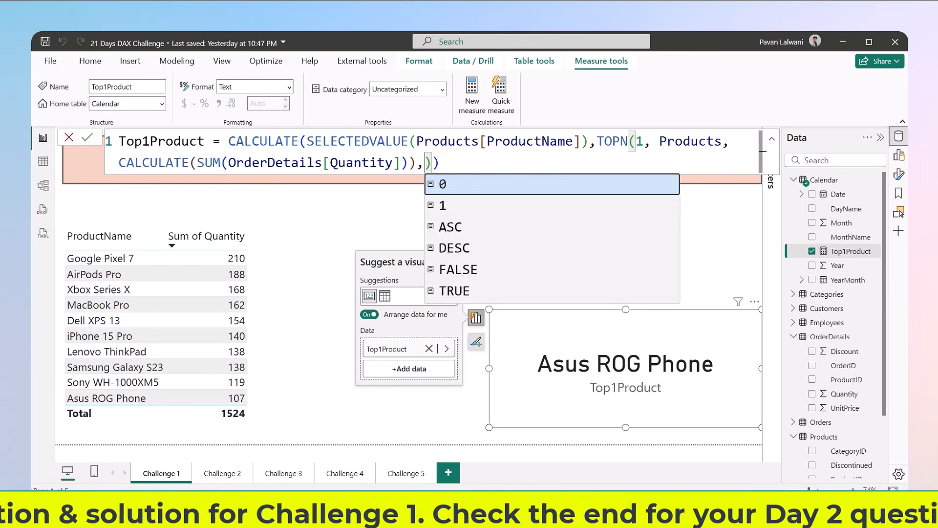
pyautogui.write('De')
pyautogui.press('Tab')
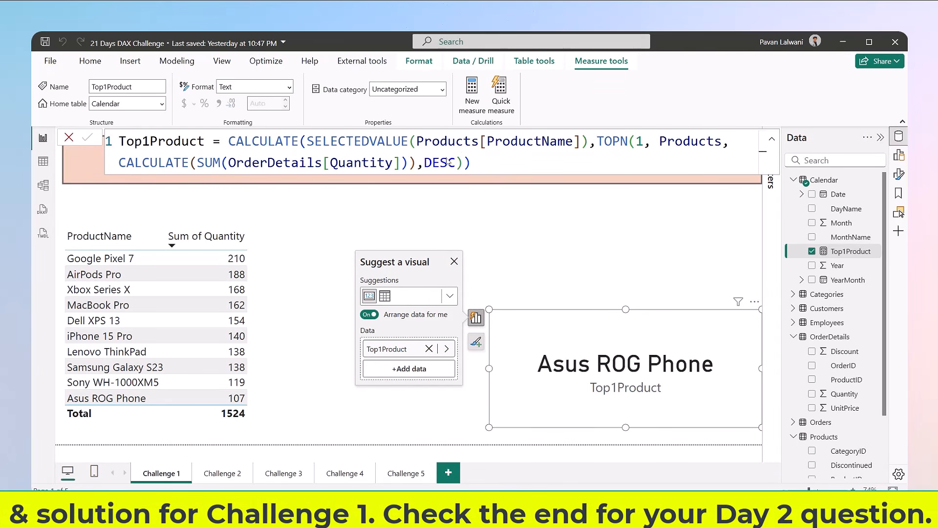
pyautogui.press('Return')
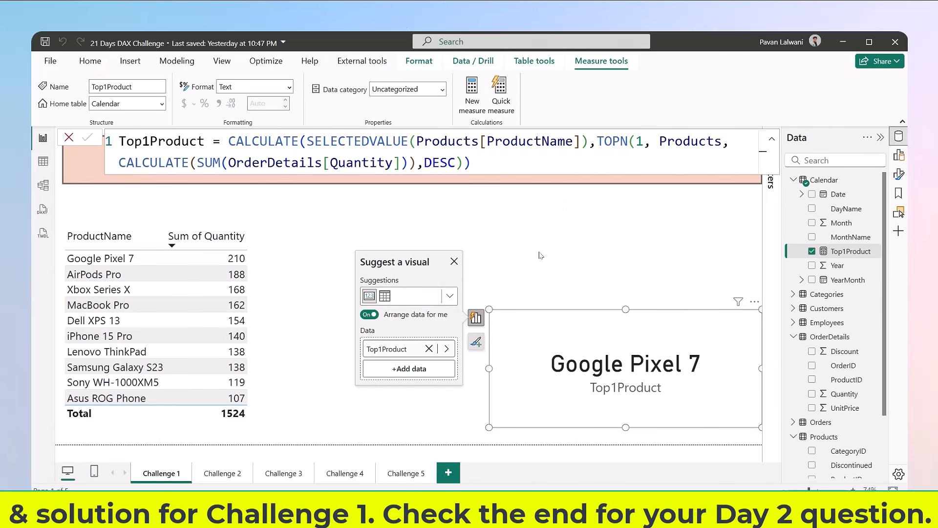
# Compare the Top1Product calculated table with the Top1Product measure formula, particularly its SELECTEDVALUE(Products[ProductName]) expression
pyautogui.click(46, 163)
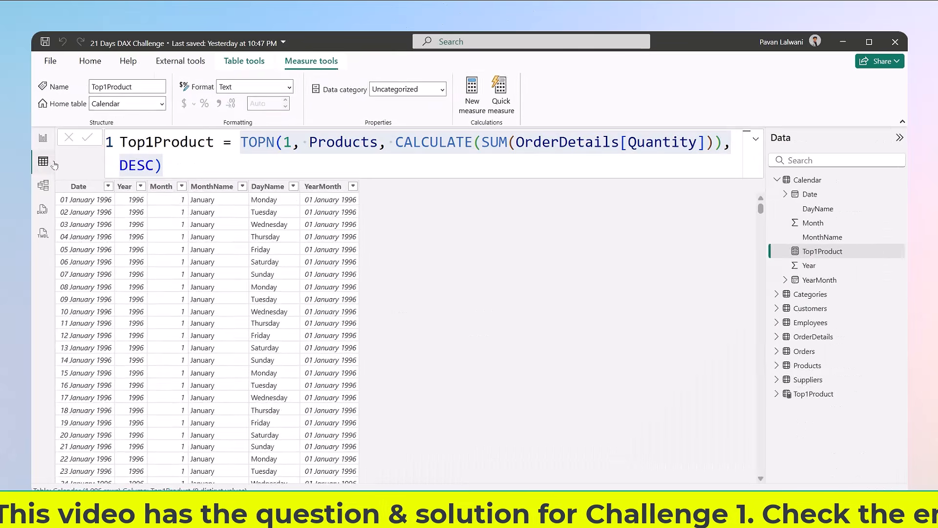
pyautogui.click(814, 396)
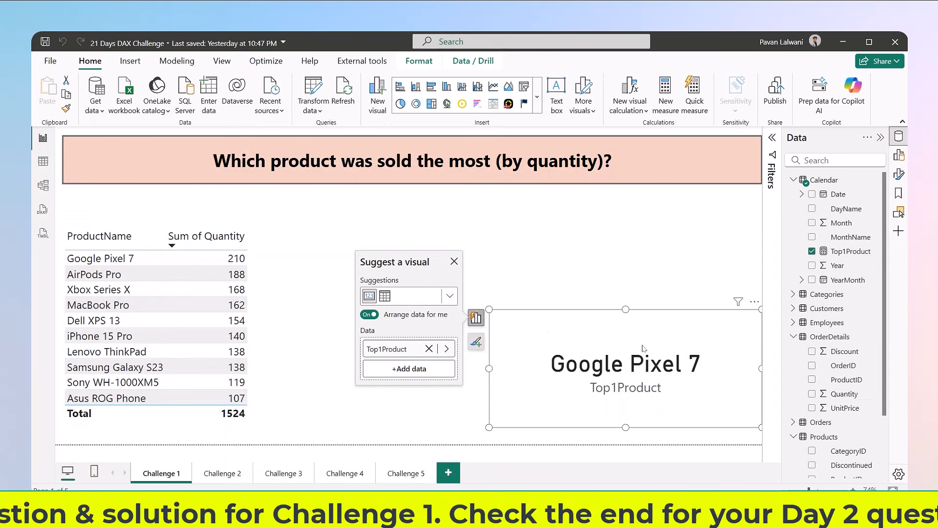
pyautogui.click(850, 252)
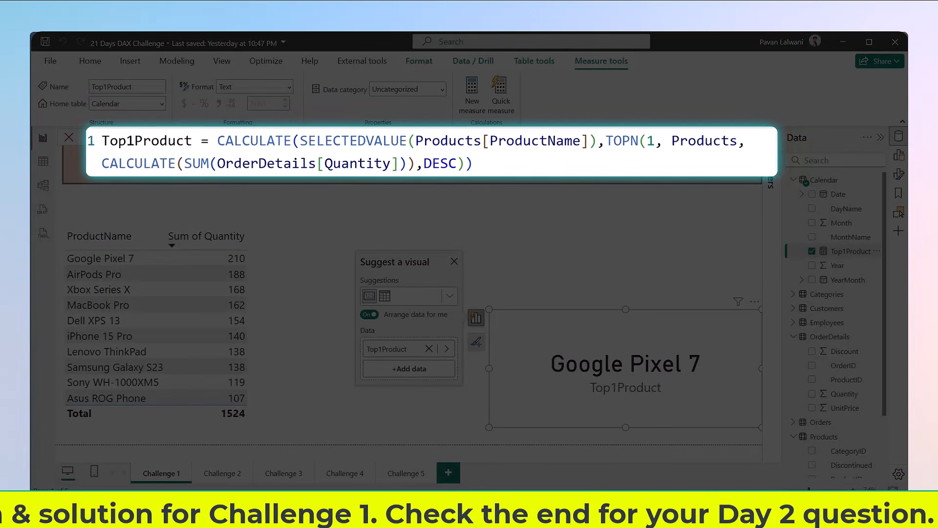
pyautogui.moveTo(299, 141); pyautogui.dragTo(591, 140)
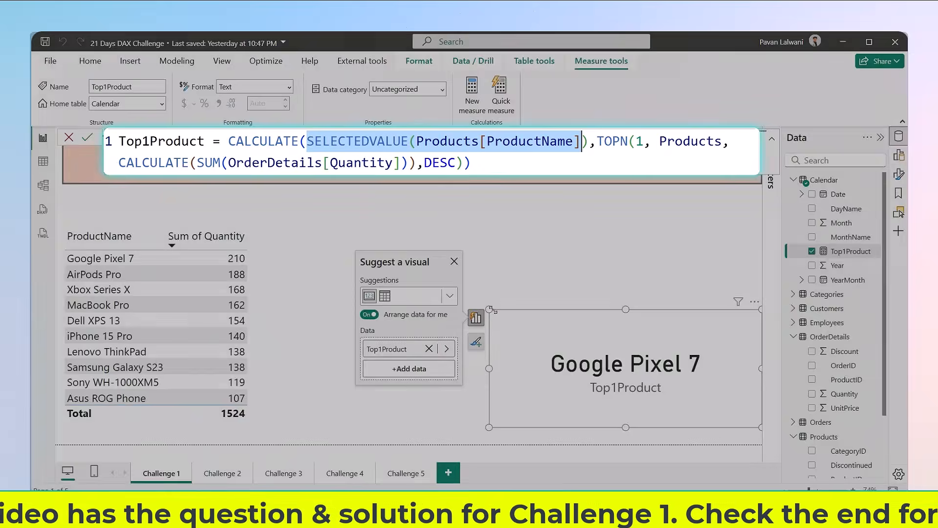
pyautogui.click(581, 277)
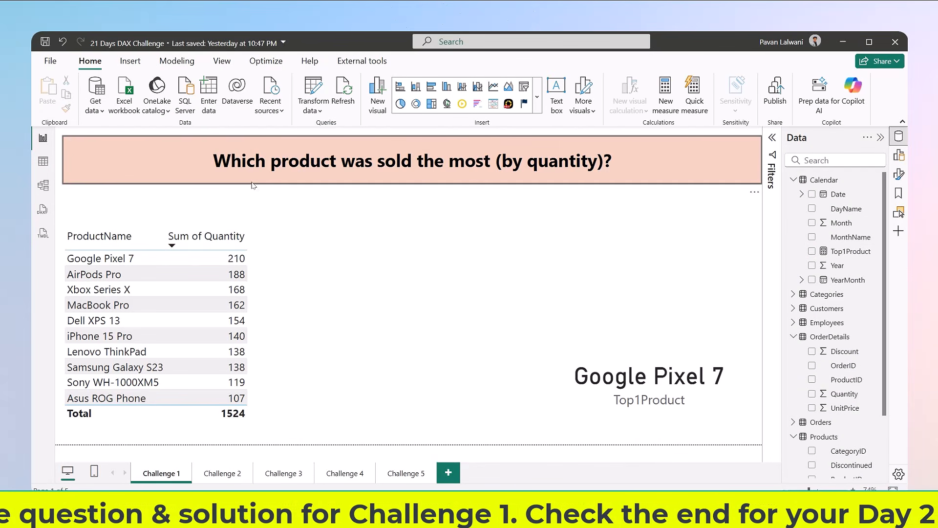